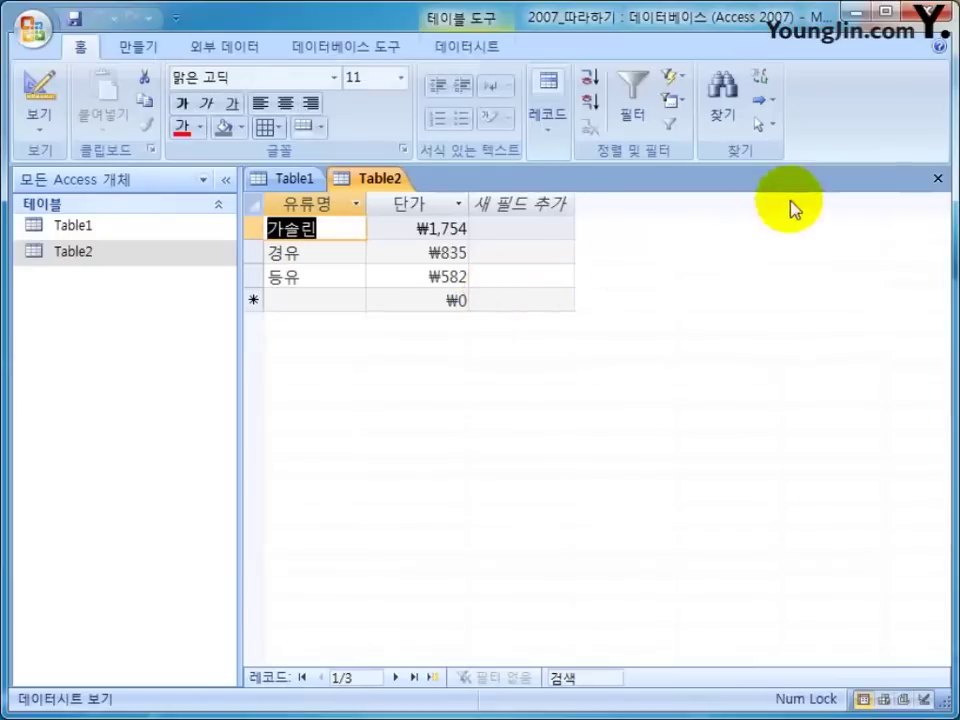
# Close the Table2 and Table1 datasheets
pyautogui.click(937, 178)
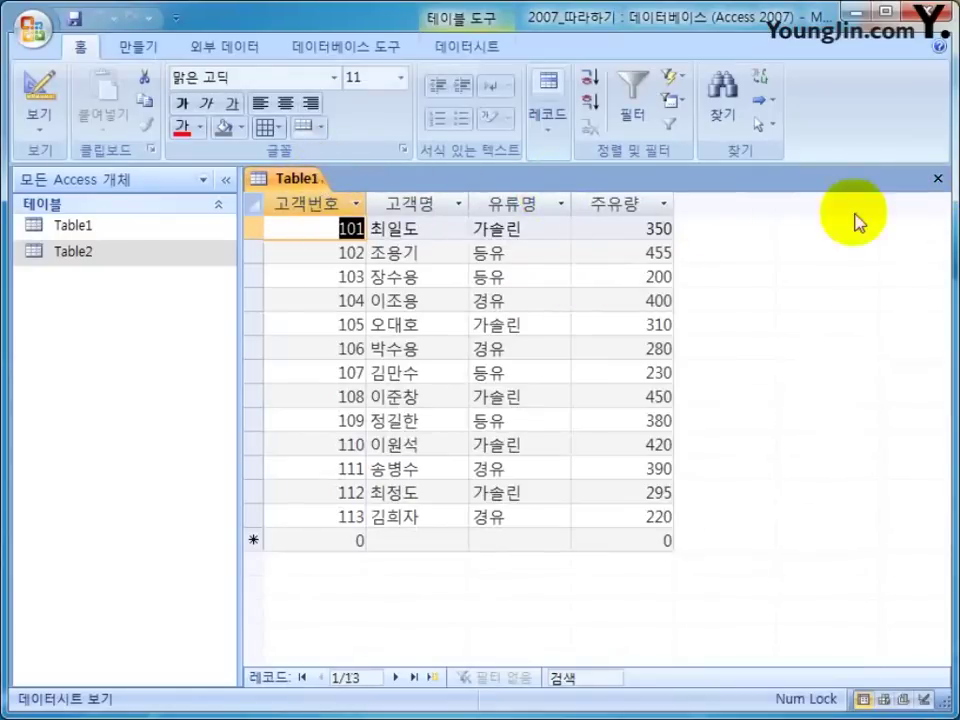
pyautogui.click(937, 178)
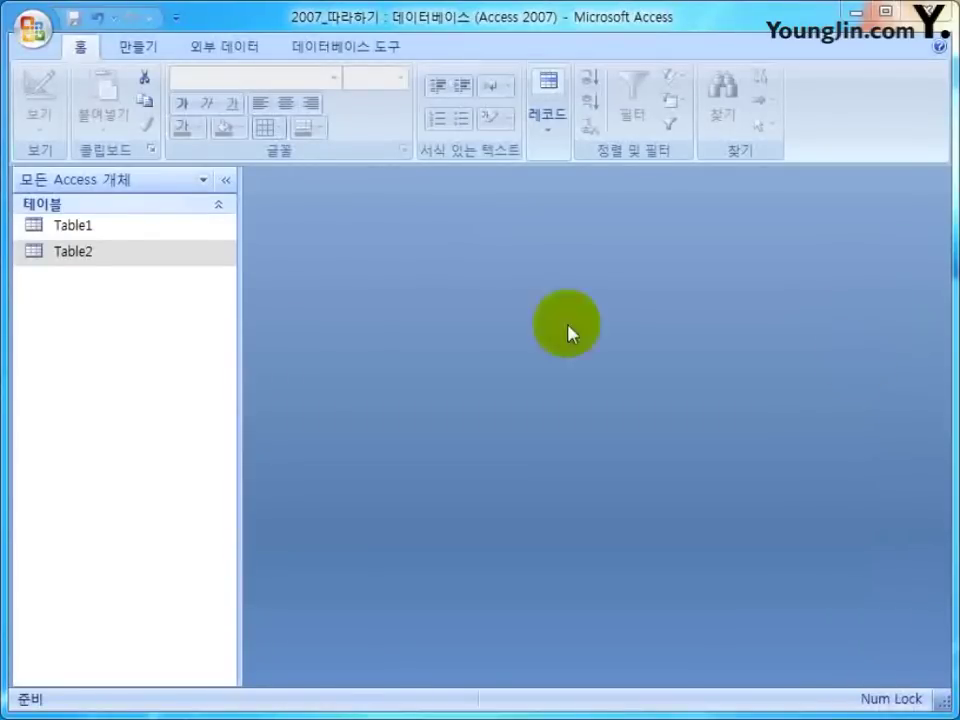
pyautogui.click(51, 360)
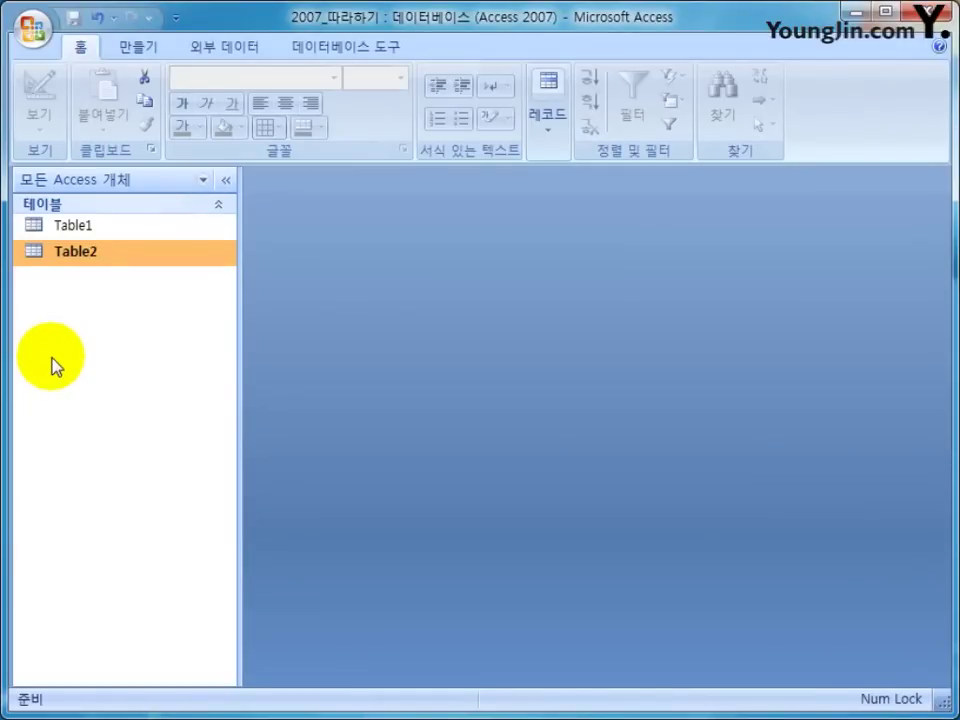
# Create a new query in design view and add Table1 and Table2 to it
pyautogui.click(145, 48)
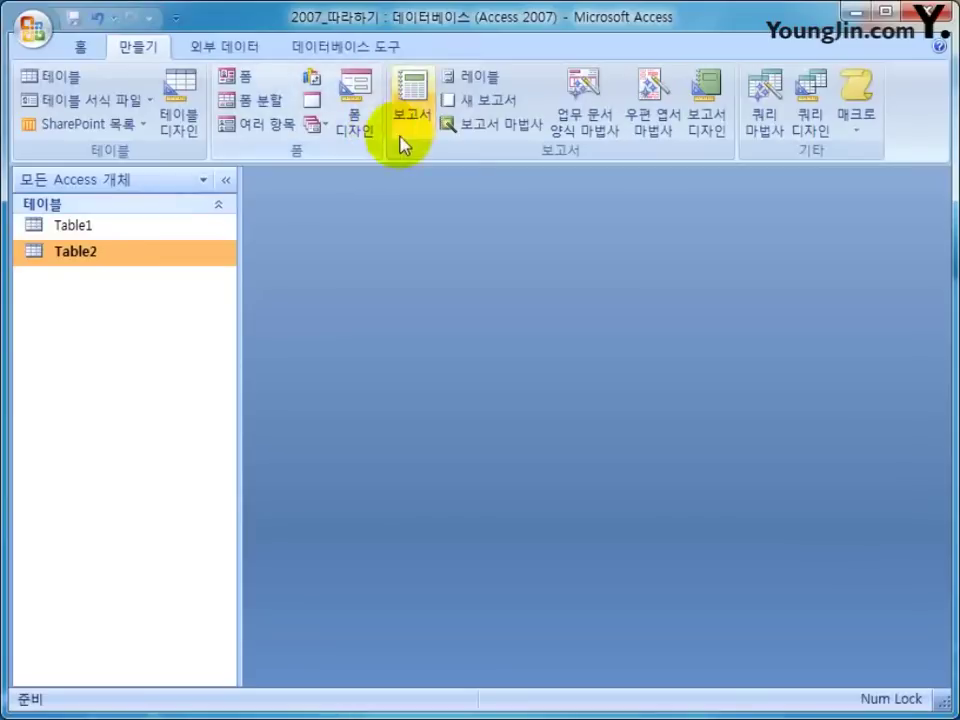
pyautogui.click(815, 130)
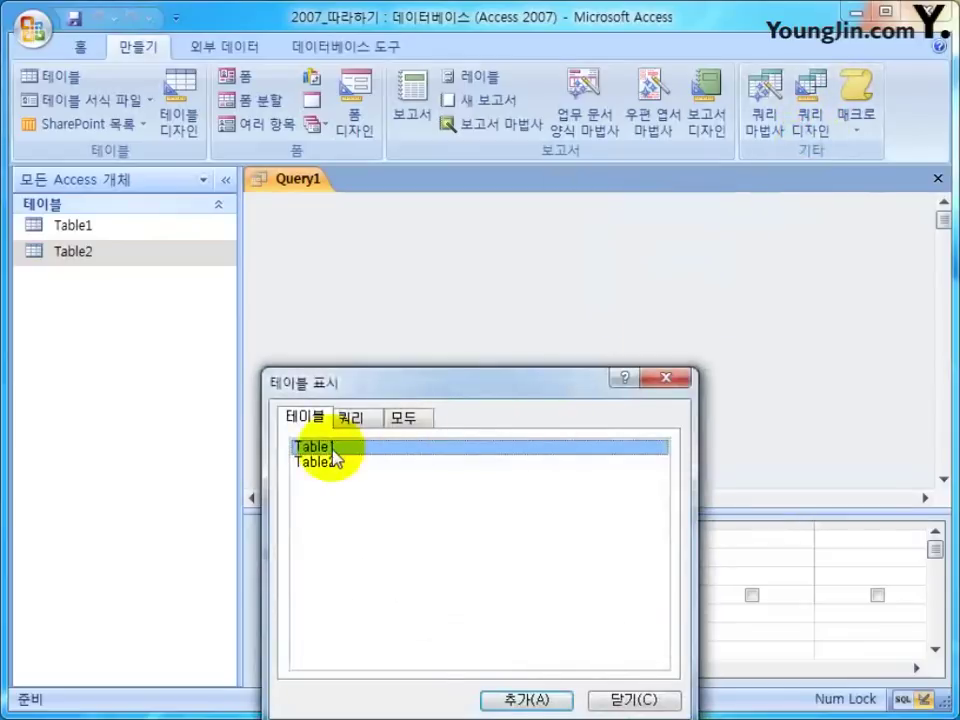
pyautogui.click(330, 448)
pyautogui.doubleClick(330, 448)
pyautogui.doubleClick(322, 462)
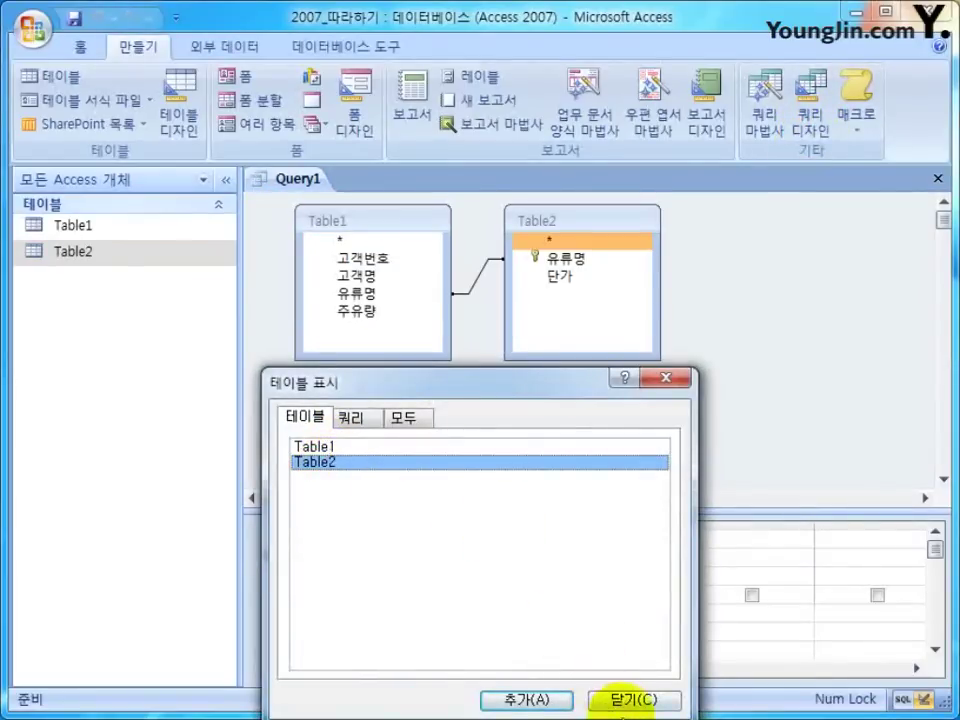
pyautogui.click(634, 699)
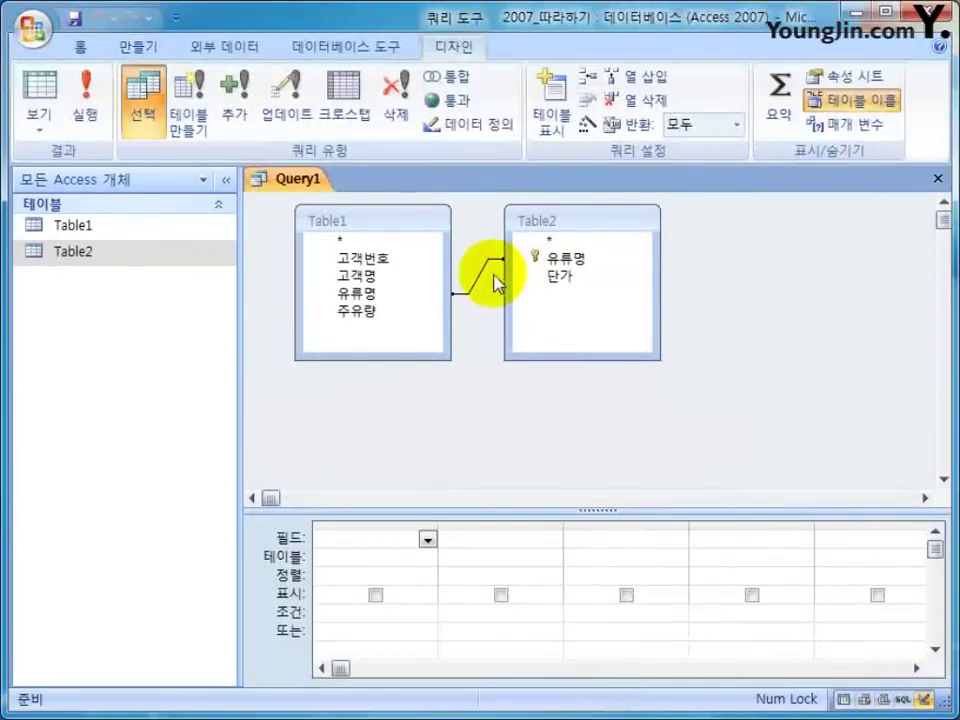
# Add all Table1 fields (Table1.*) and Table2's 단가 field to the query design grid
pyautogui.click(578, 240)
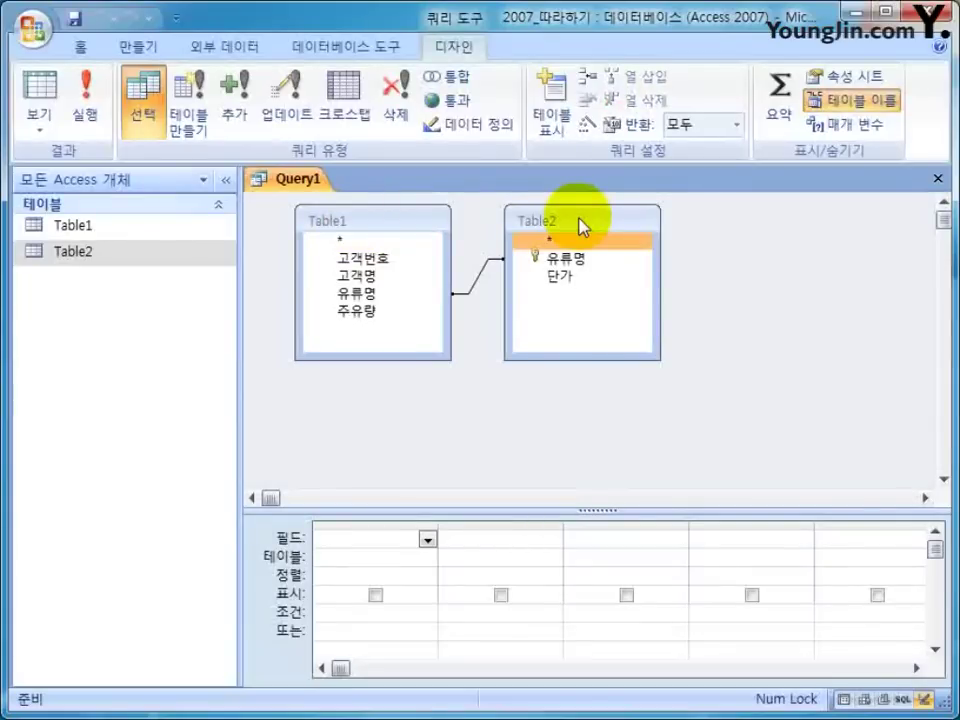
pyautogui.click(354, 240)
pyautogui.doubleClick(356, 241)
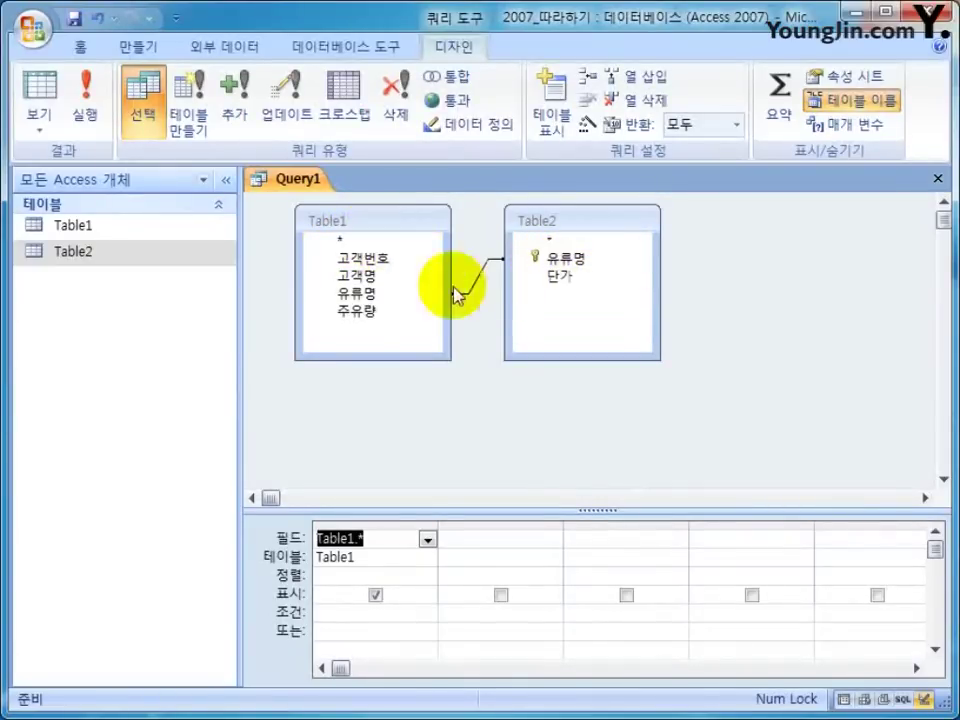
pyautogui.click(356, 311)
pyautogui.click(355, 296)
pyautogui.click(354, 240)
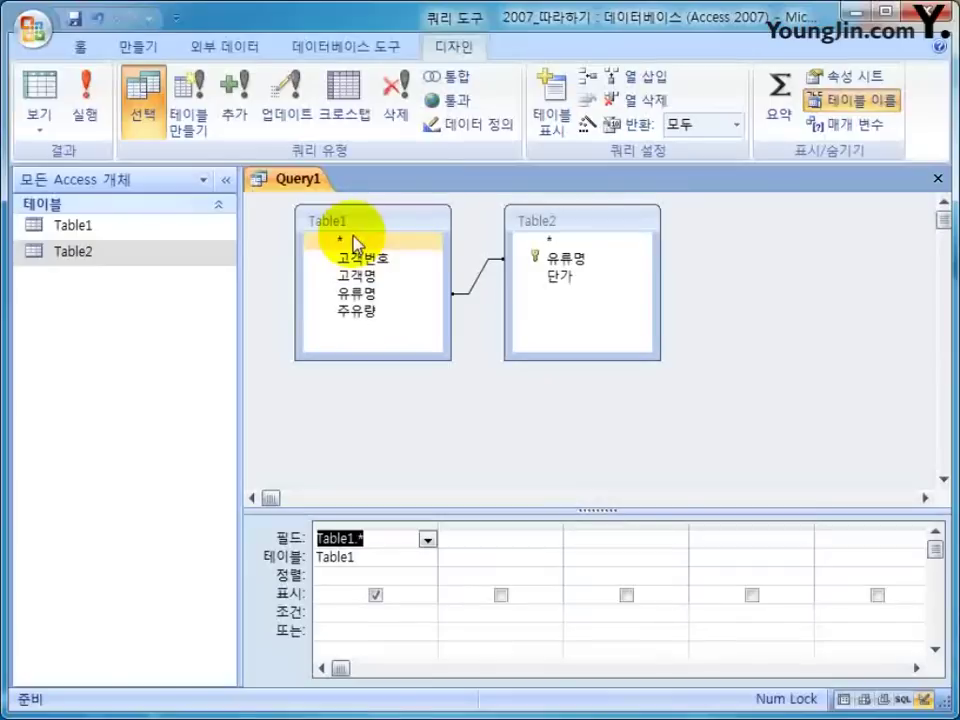
pyautogui.click(356, 260)
pyautogui.click(360, 312)
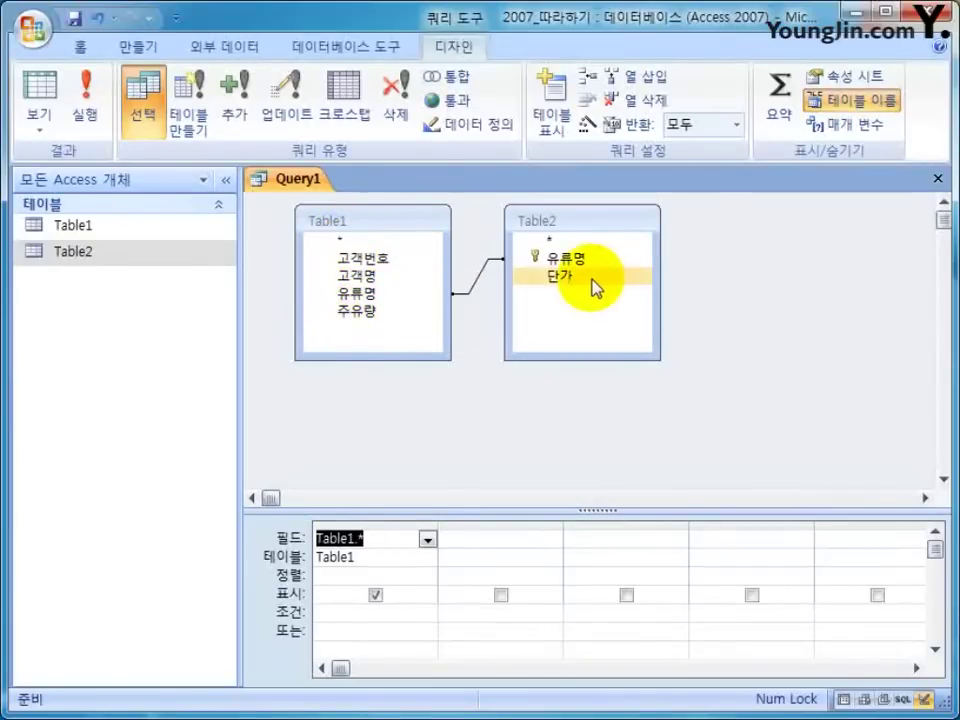
pyautogui.click(556, 280)
pyautogui.moveTo(556, 283); pyautogui.dragTo(500, 539)
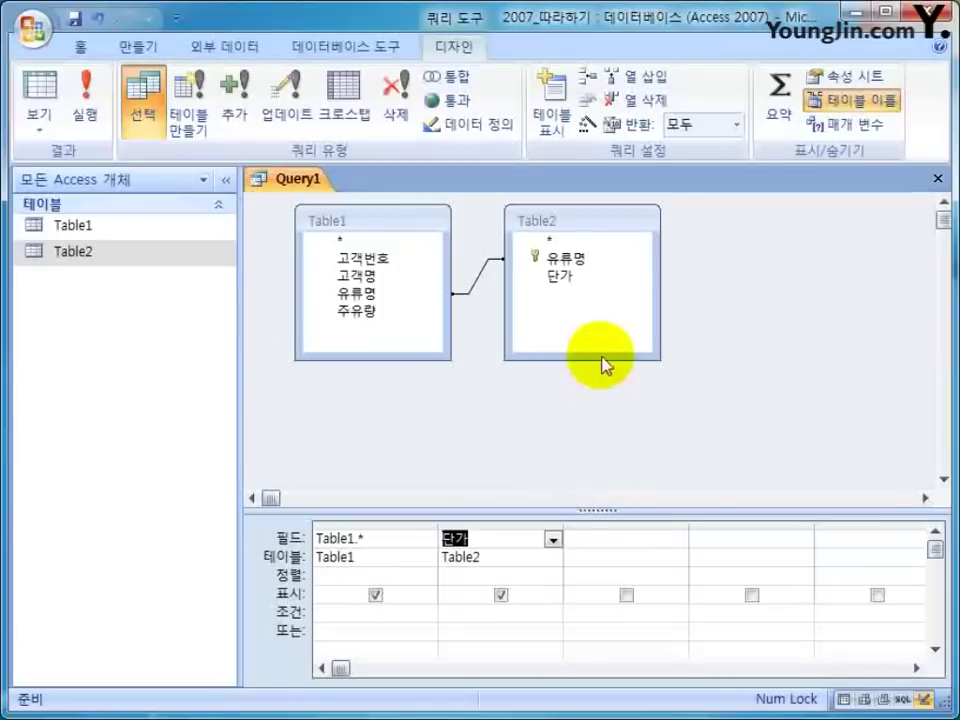
# Delete the join line between Table1 and Table2 on the 유류명 field
pyautogui.click(470, 278)
pyautogui.click(533, 261)
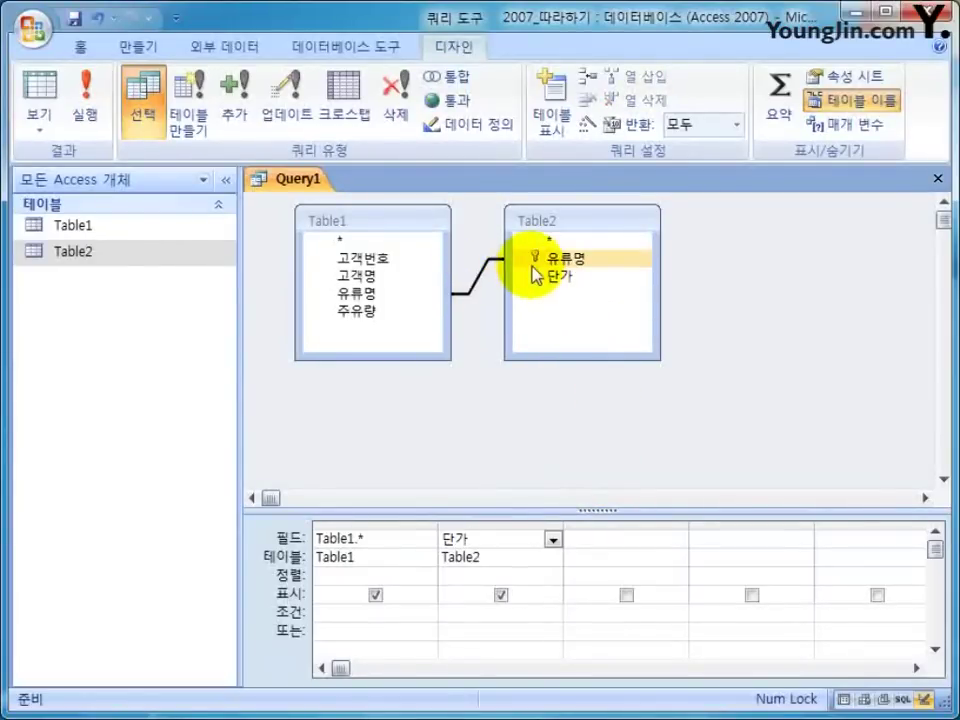
pyautogui.click(482, 273)
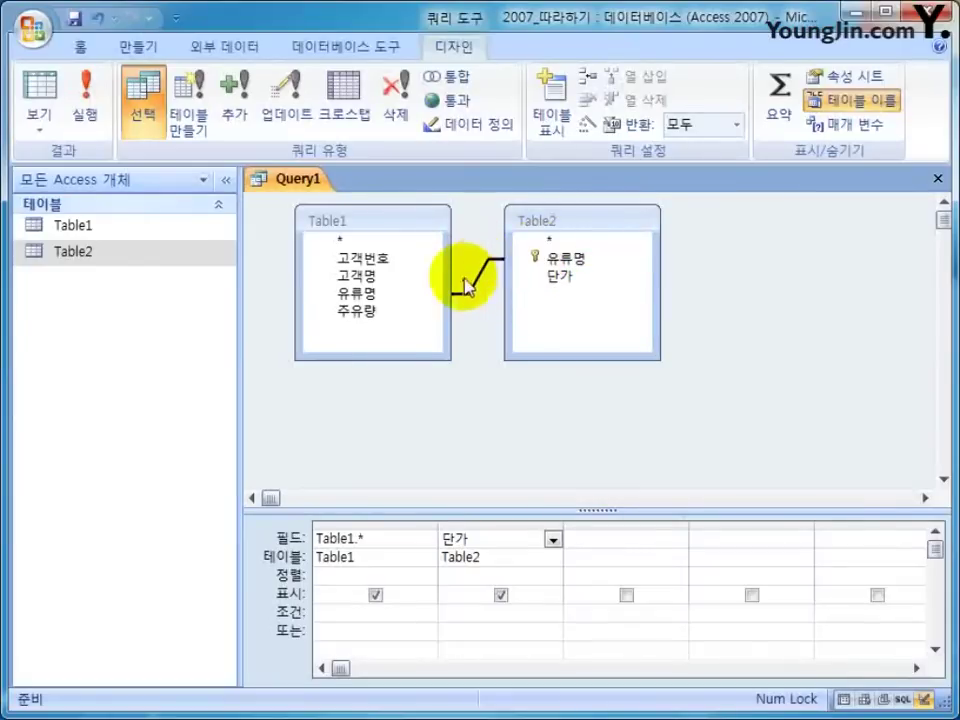
pyautogui.click(352, 293)
pyautogui.click(467, 283)
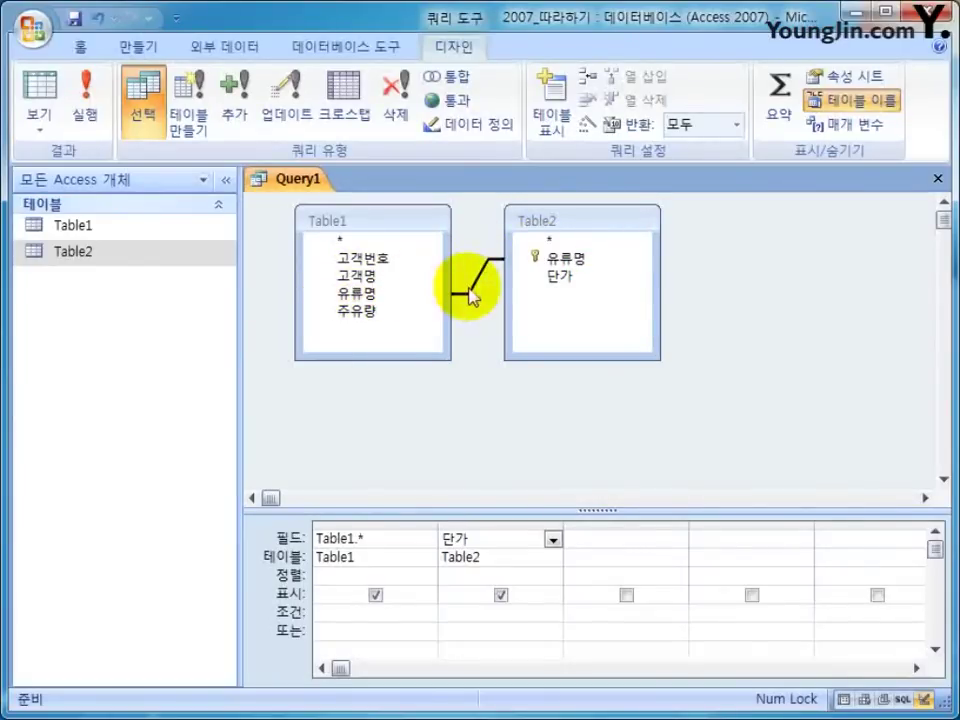
pyautogui.click(551, 261)
pyautogui.click(476, 277)
pyautogui.rightClick(478, 283)
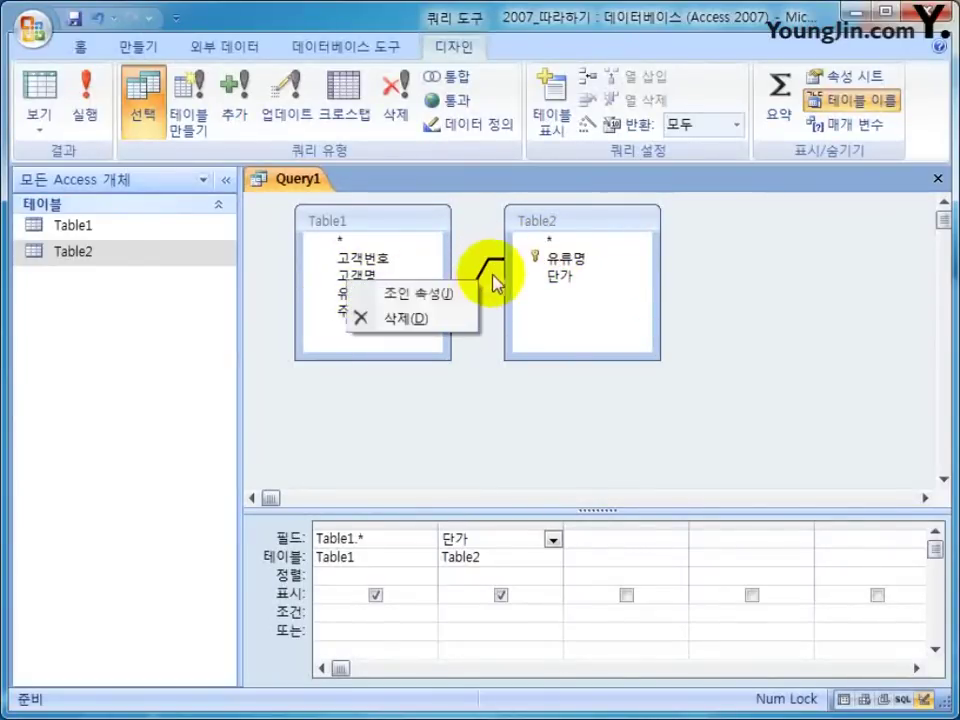
pyautogui.click(418, 316)
# Join the two tables by linking 유류명 in Table2 to 유류명 in Table1
pyautogui.click(553, 275)
pyautogui.click(568, 260)
pyautogui.moveTo(573, 264); pyautogui.dragTo(372, 303)
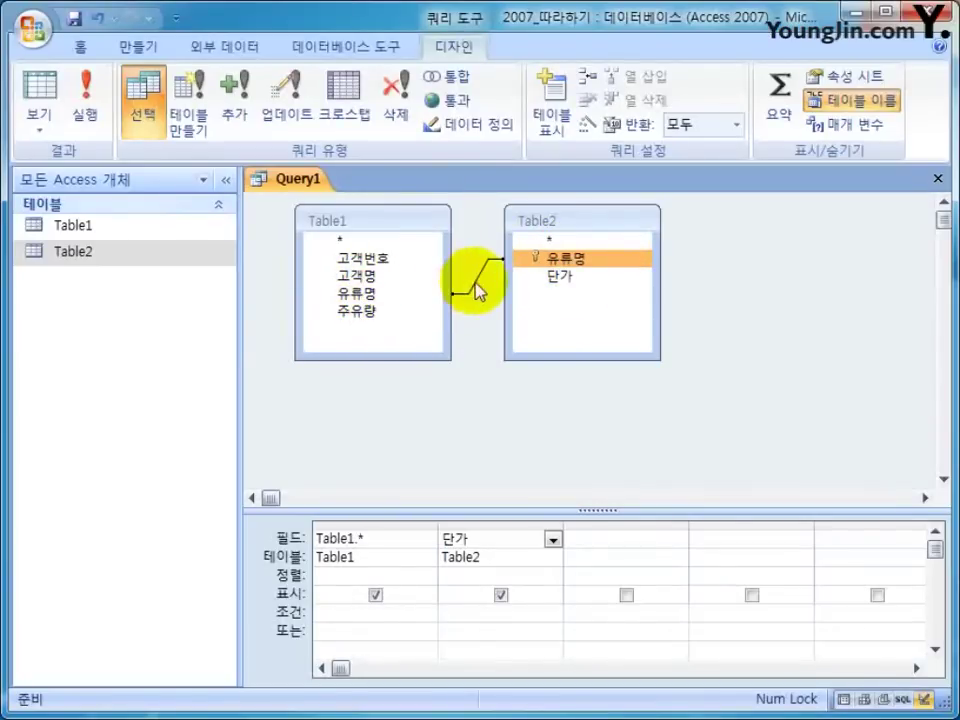
pyautogui.click(468, 288)
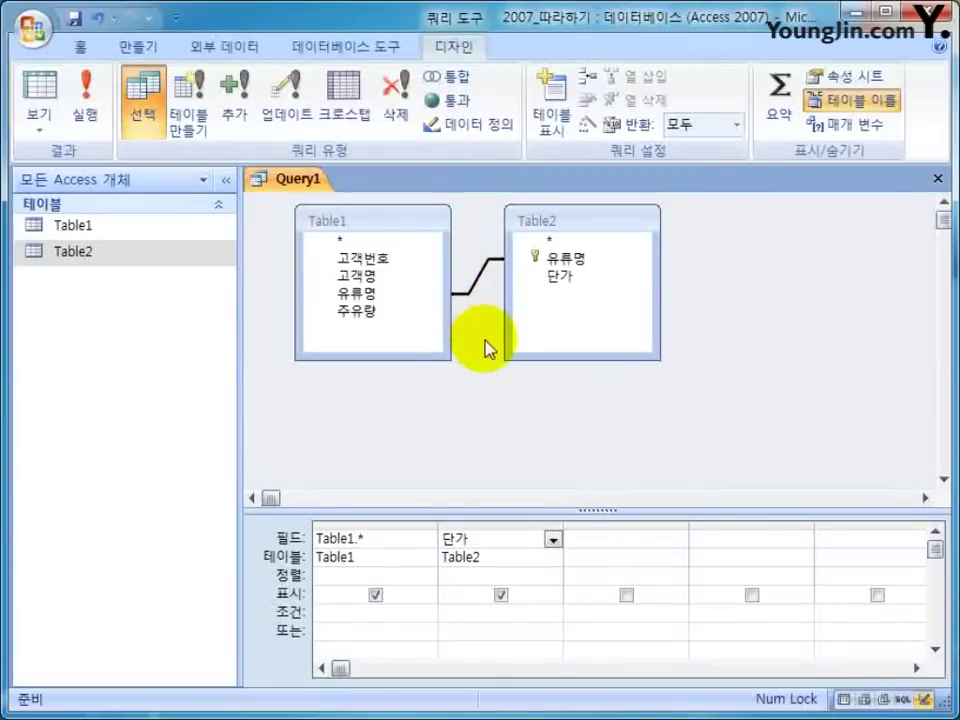
pyautogui.click(547, 275)
pyautogui.click(537, 391)
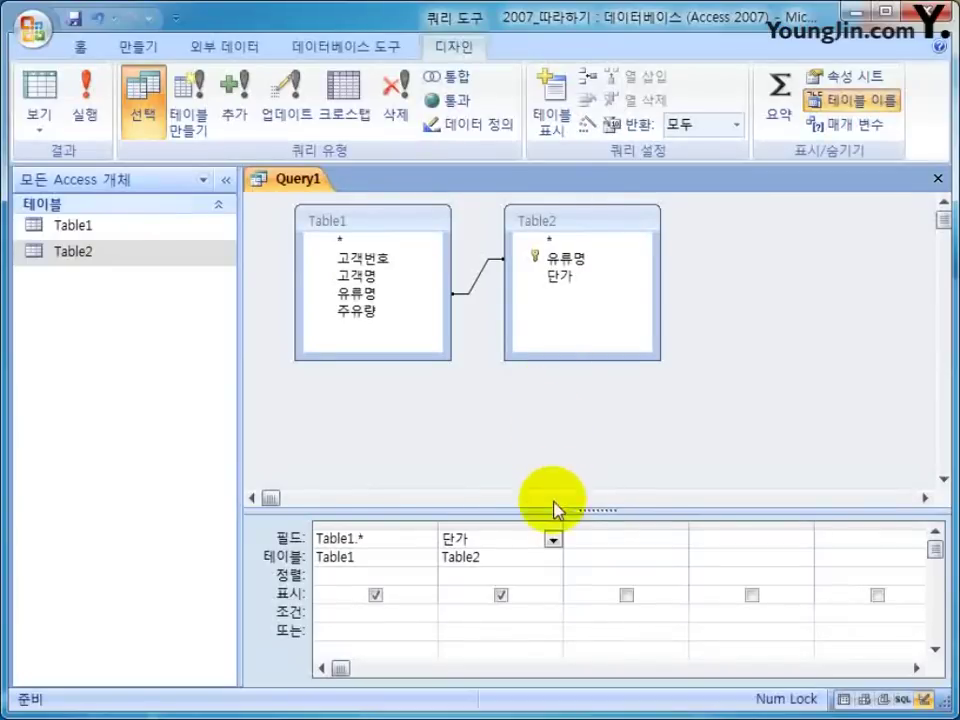
# Enlarge the query design grid by raising the divider below the table area
pyautogui.moveTo(560, 518); pyautogui.dragTo(570, 452)
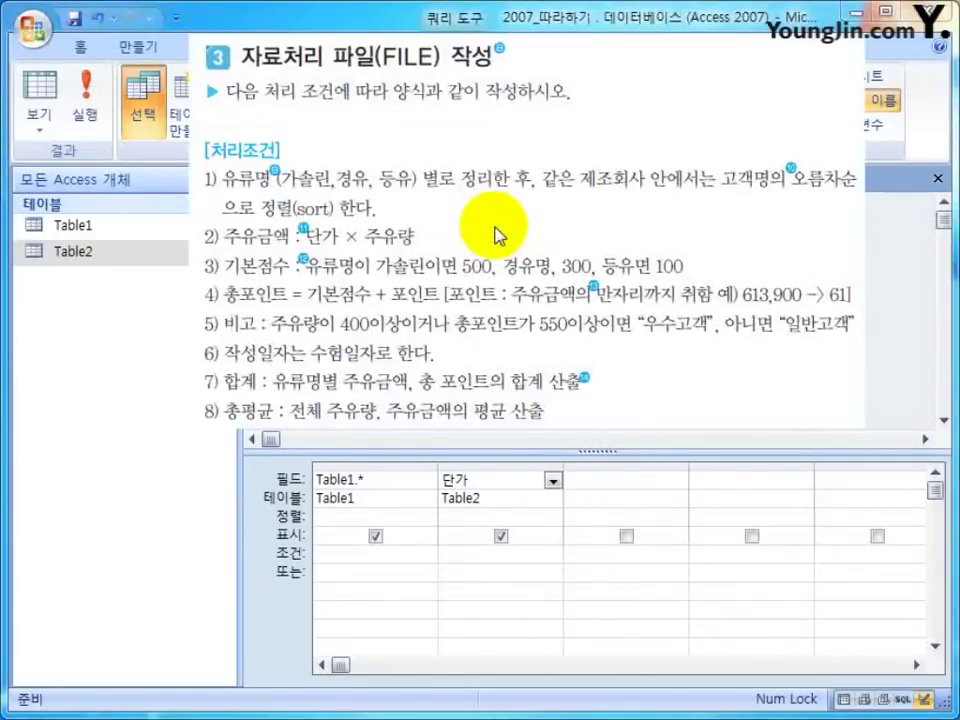
pyautogui.click(396, 479)
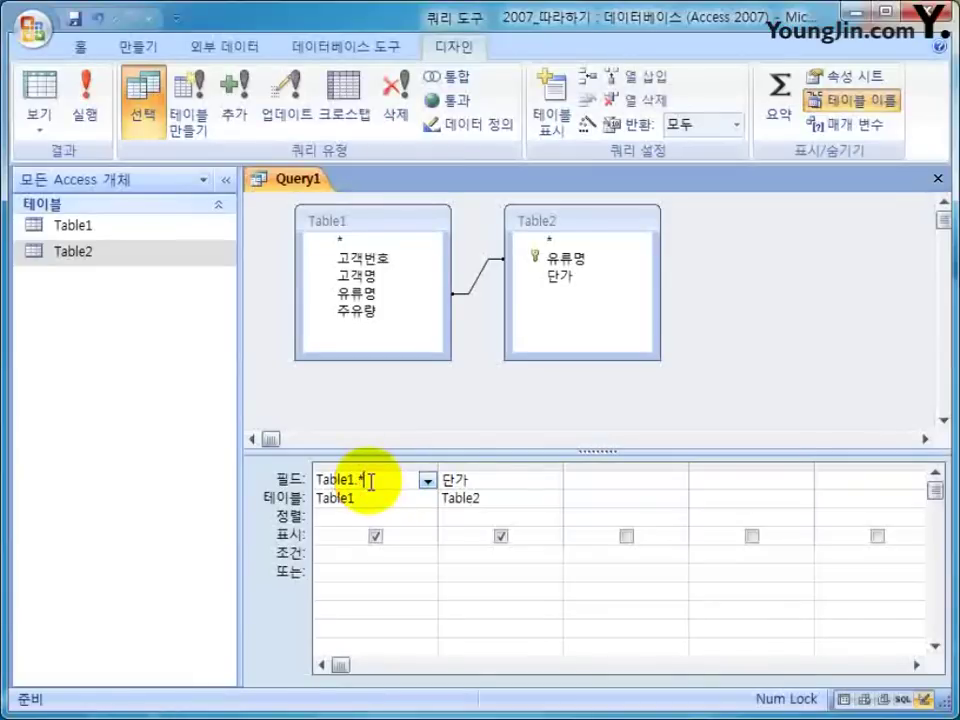
pyautogui.moveTo(368, 480); pyautogui.dragTo(279, 482)
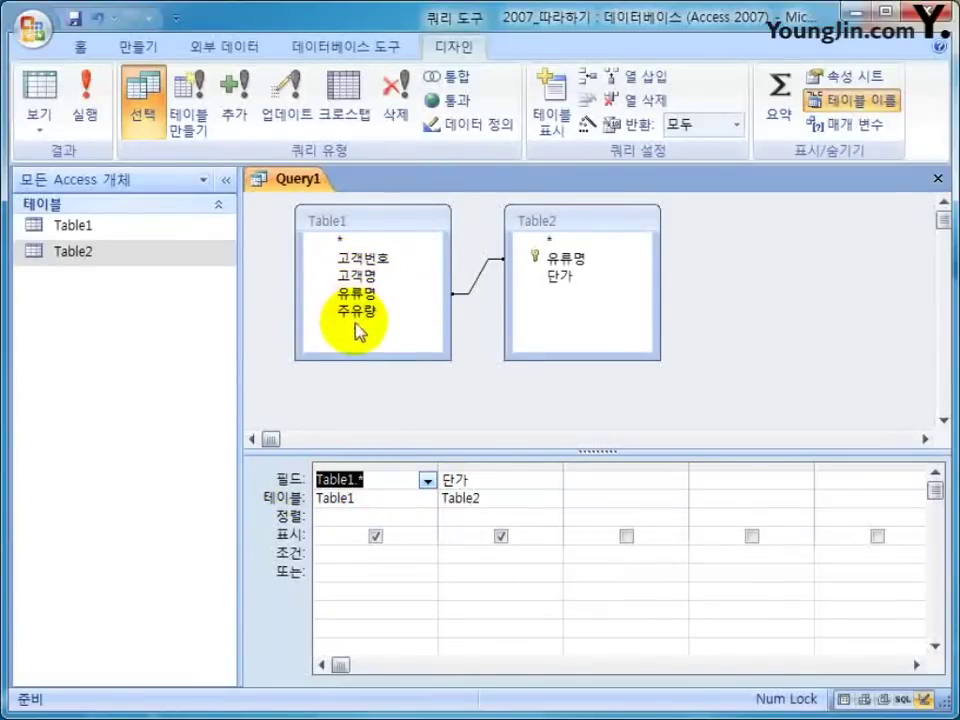
pyautogui.click(840, 390)
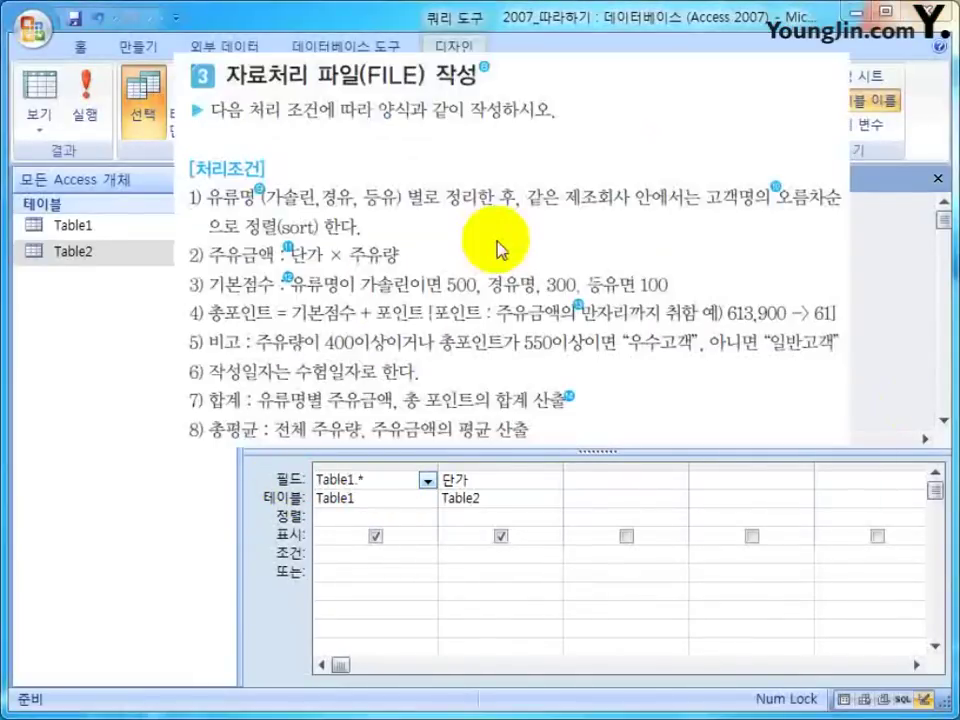
# Add a calculated field in the third column using the Zoom box, with the expression 주유금액 : [단가] * [주유량]
pyautogui.click(598, 476)
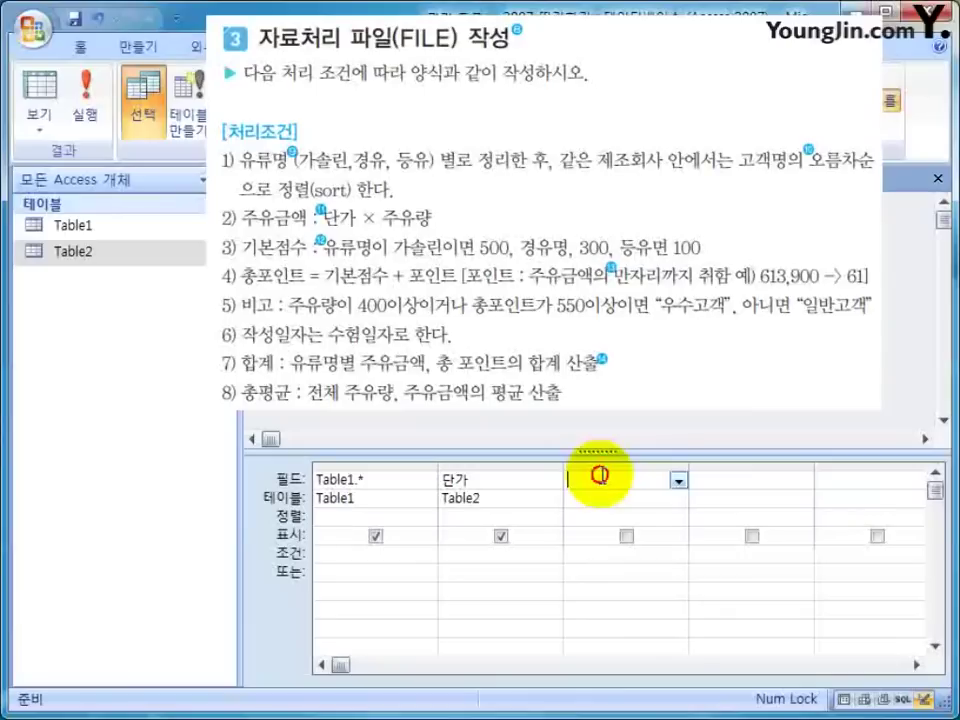
pyautogui.rightClick(599, 540)
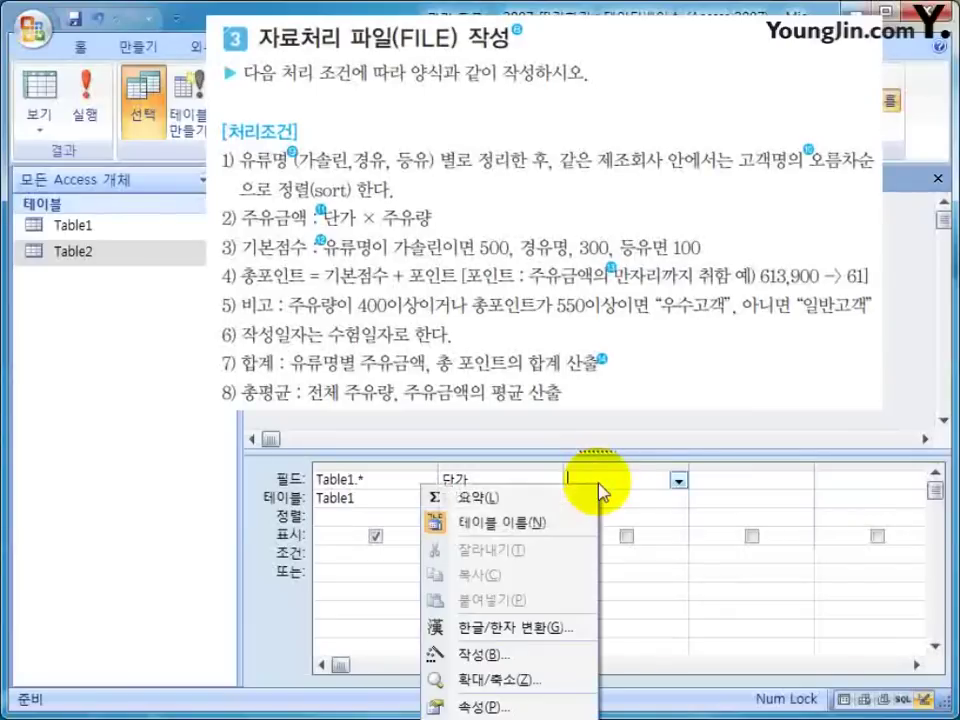
pyautogui.click(503, 686)
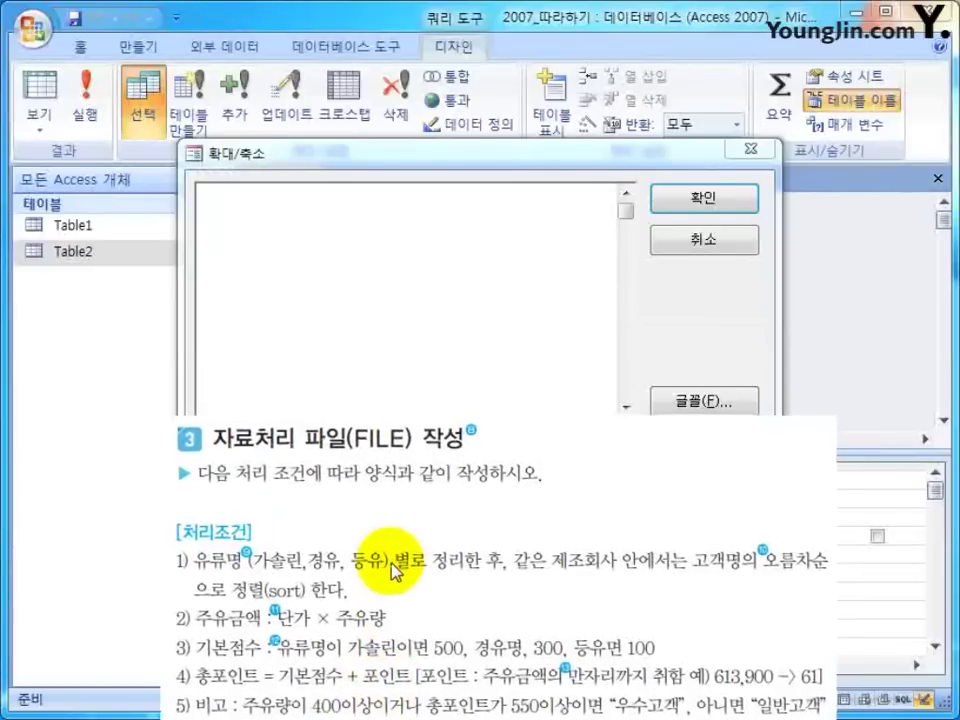
pyautogui.click(318, 270)
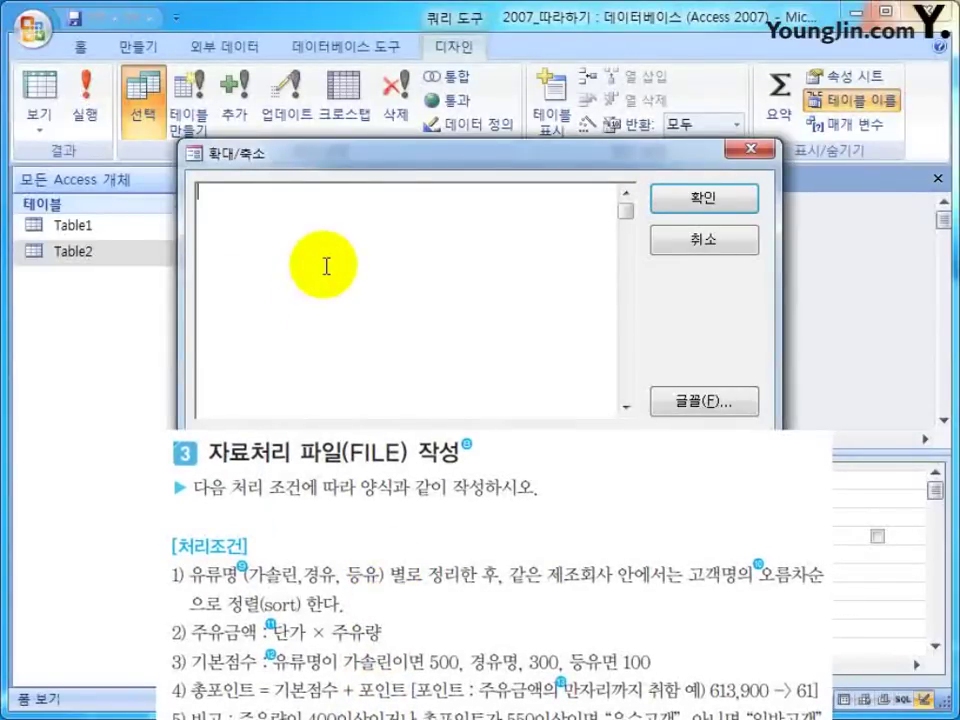
pyautogui.write('wn')
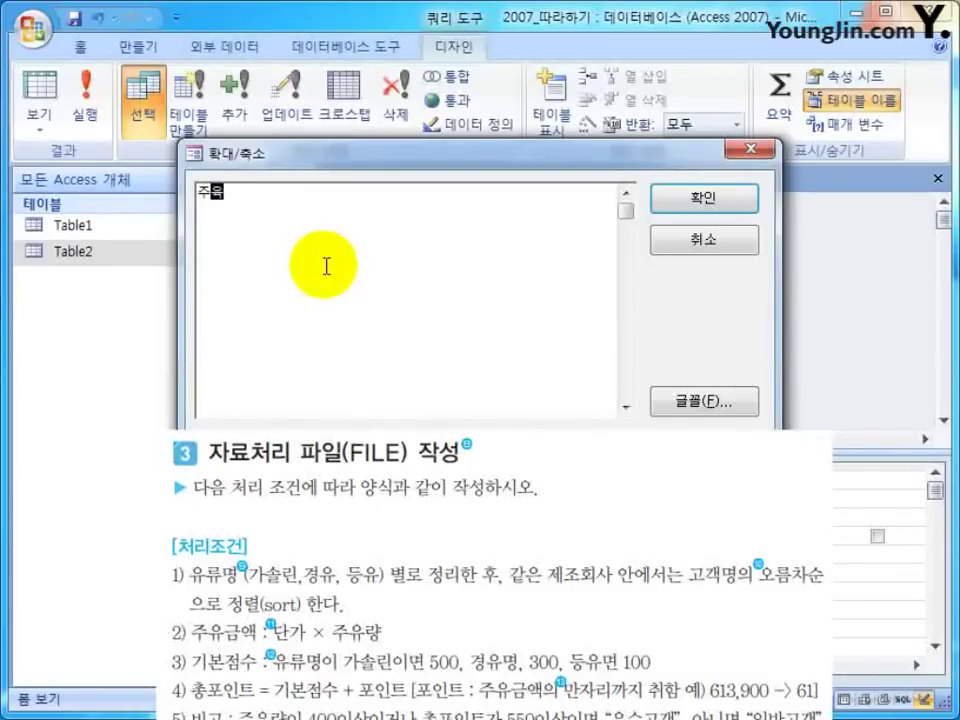
pyautogui.write('dbrmador ')
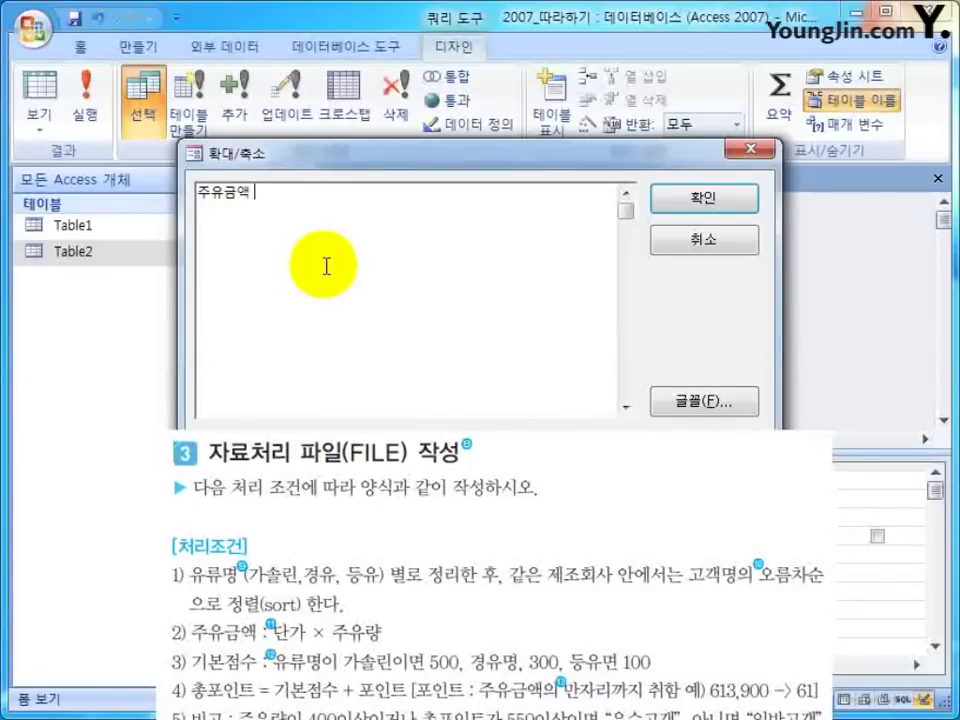
pyautogui.write(': eksrk * wndbfid')
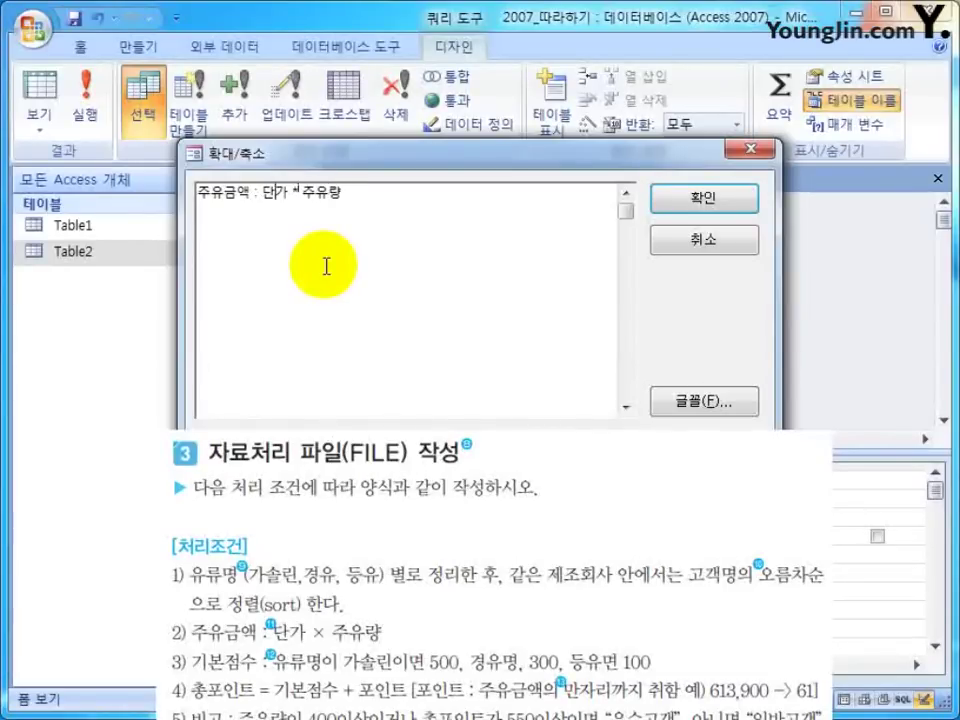
pyautogui.write('[')
pyautogui.press('Right')
pyautogui.press('Right')
pyautogui.write('] * ')
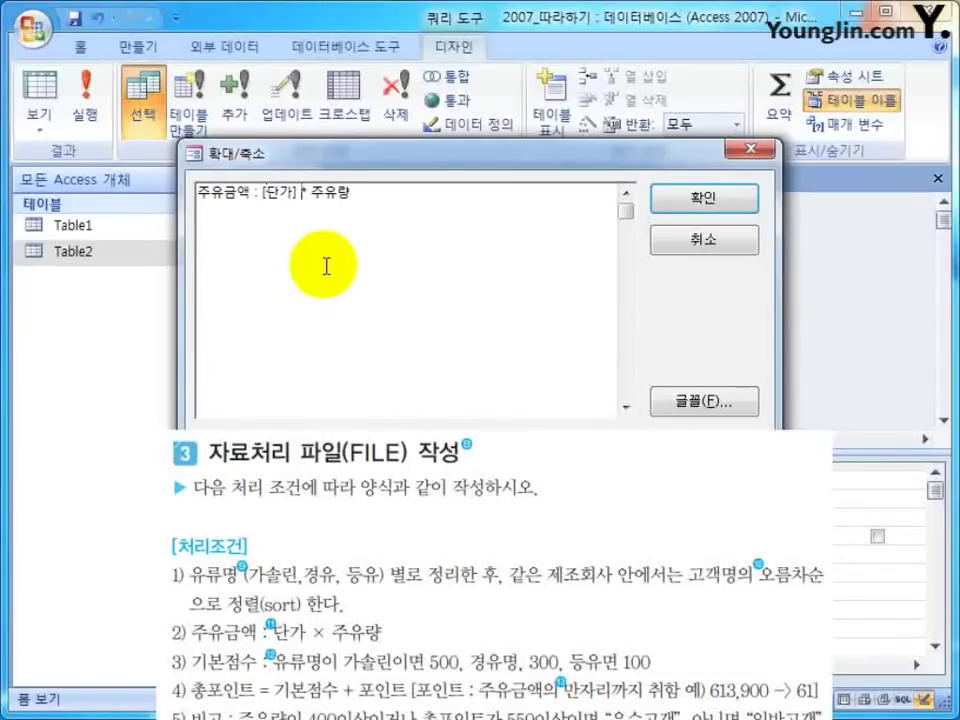
pyautogui.write('[')
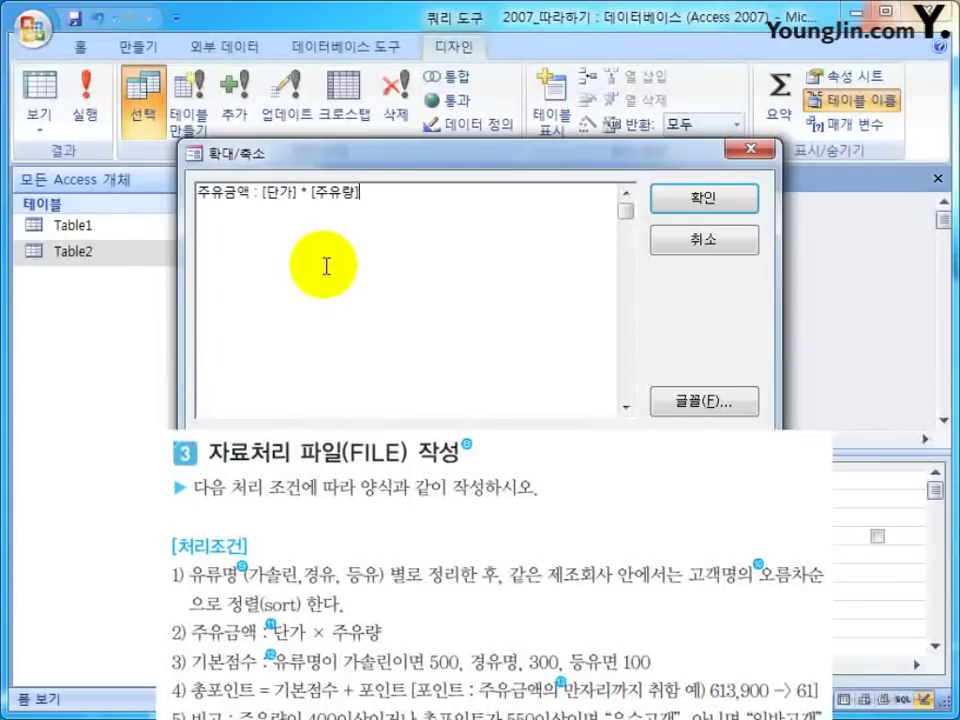
pyautogui.press('Return')
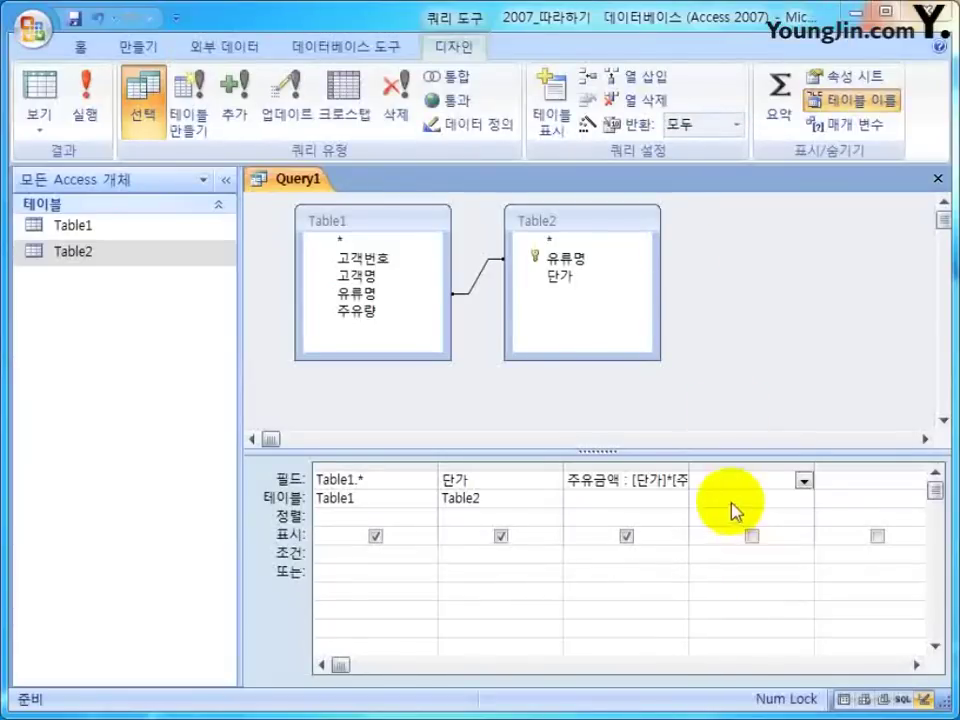
# Begin a calculated field in the fourth column using the Zoom box, with the expression 기본점수 : iif(유류명="가솔린",500,
pyautogui.click(720, 466)
pyautogui.click(722, 483)
pyautogui.rightClick(724, 481)
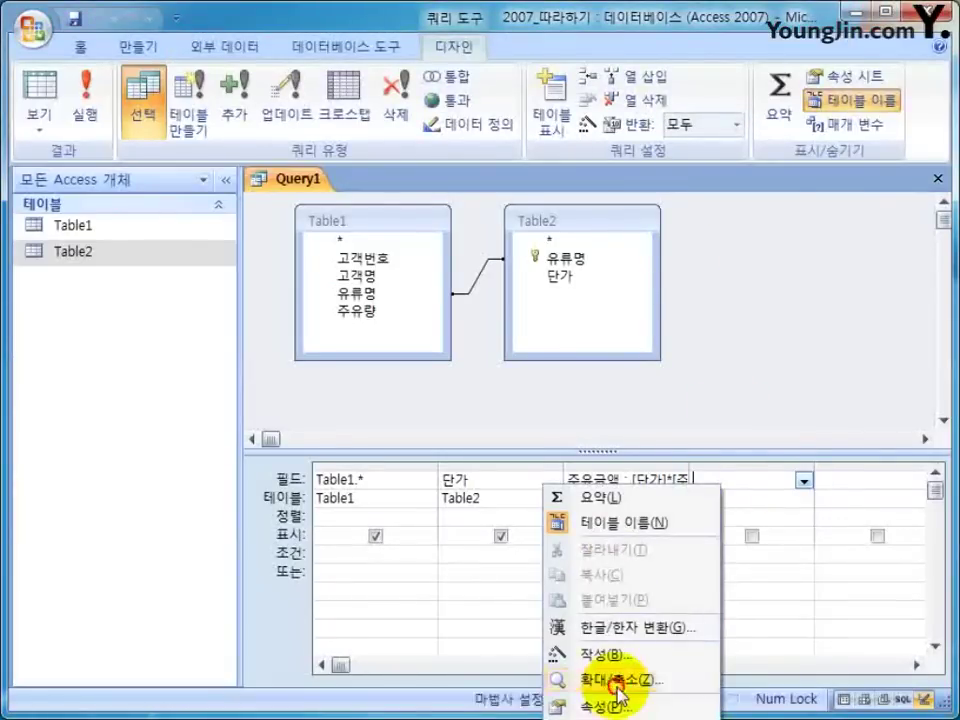
pyautogui.click(617, 680)
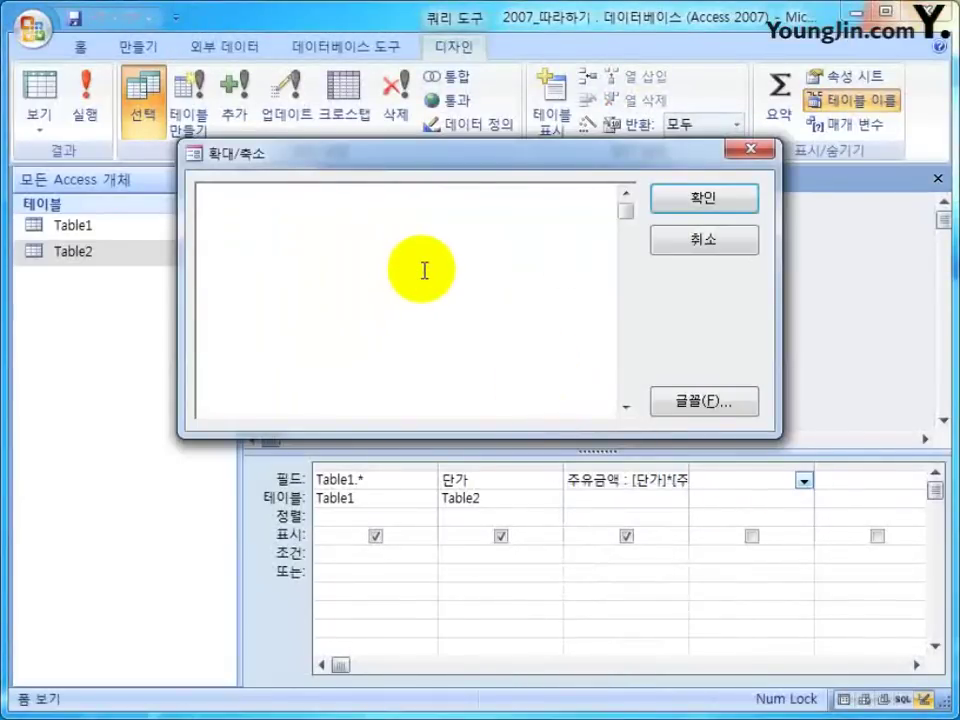
pyautogui.moveTo(420, 155); pyautogui.dragTo(470, 275)
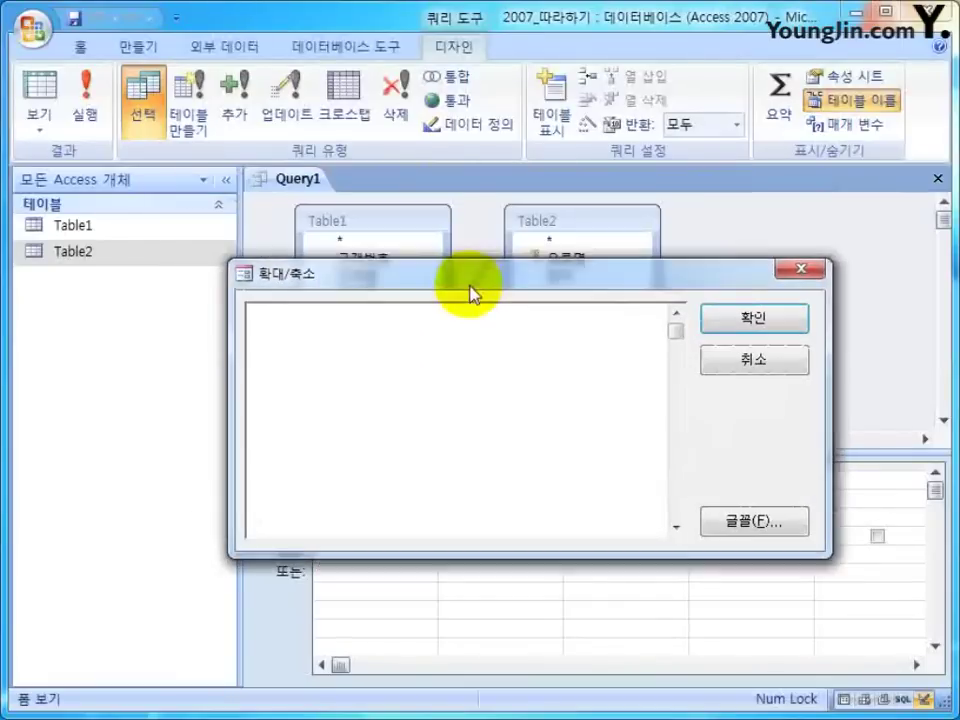
pyautogui.click(440, 362)
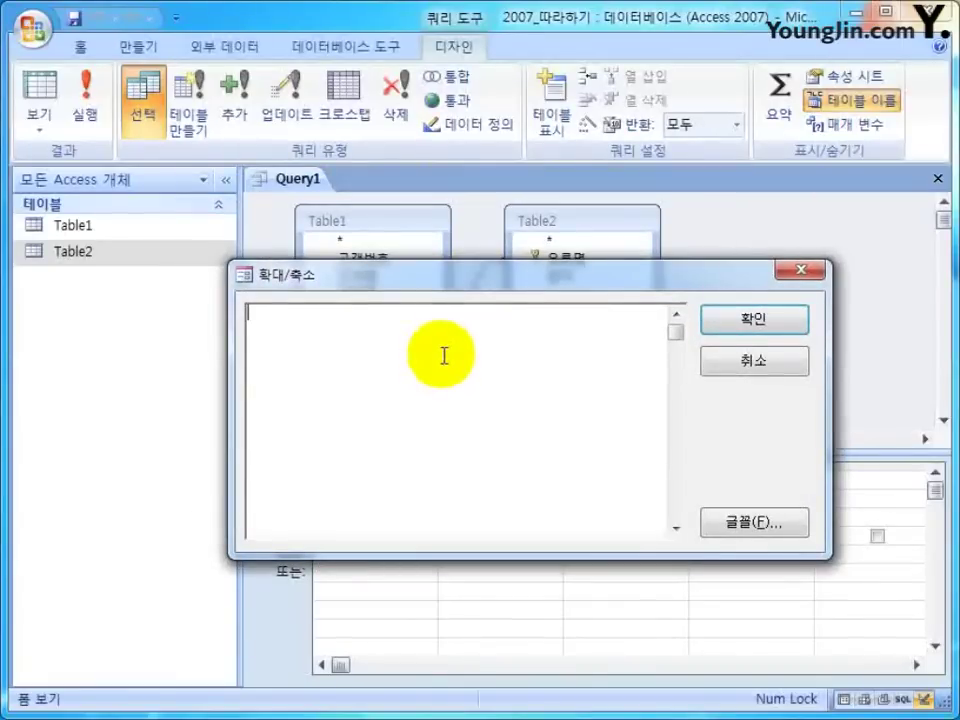
pyautogui.write('기본점')
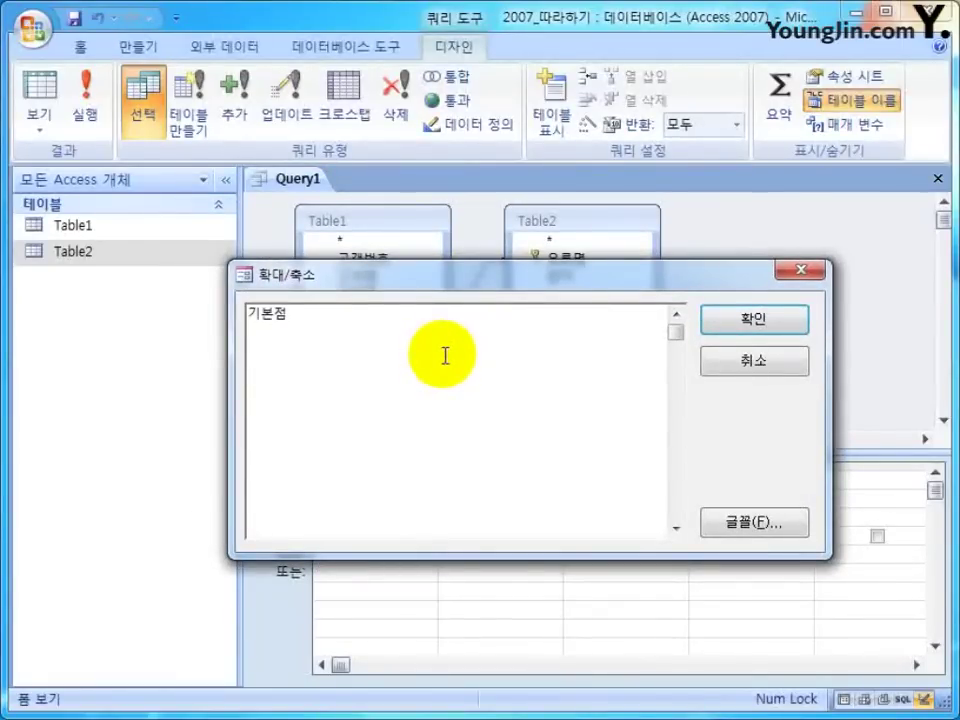
pyautogui.write('수 :')
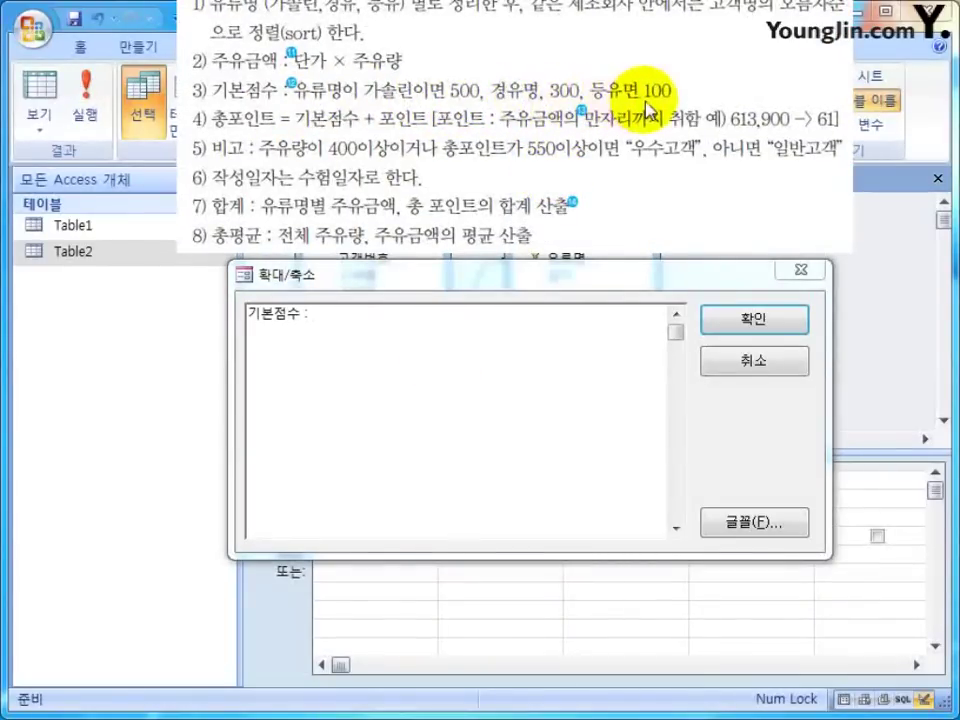
pyautogui.click(355, 320)
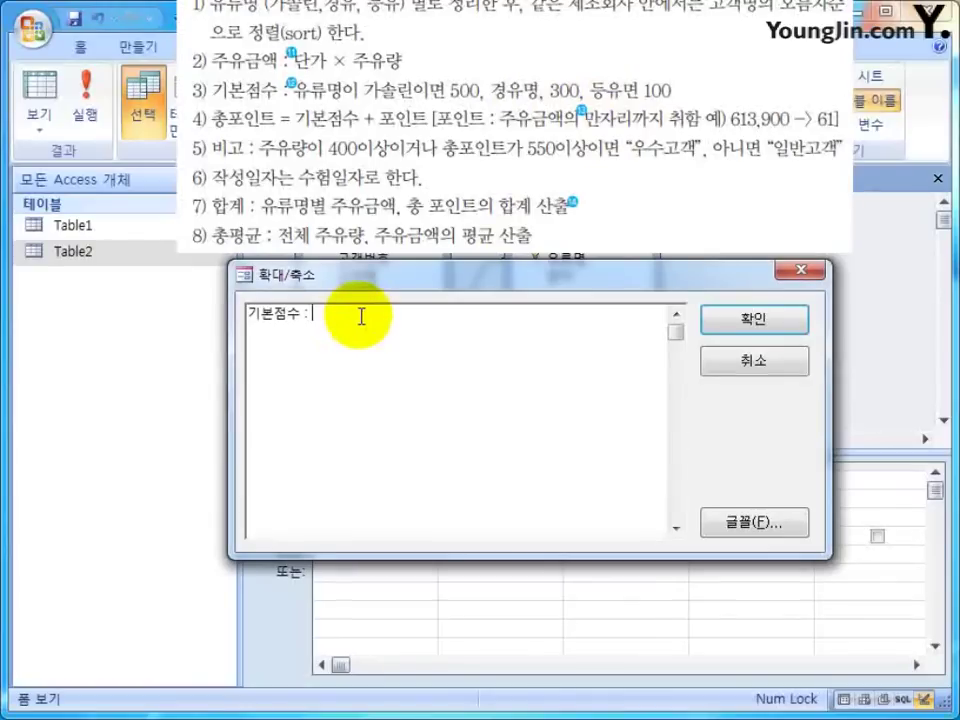
pyautogui.write('ㅑㅑ')
pyautogui.write('f(유류명=')
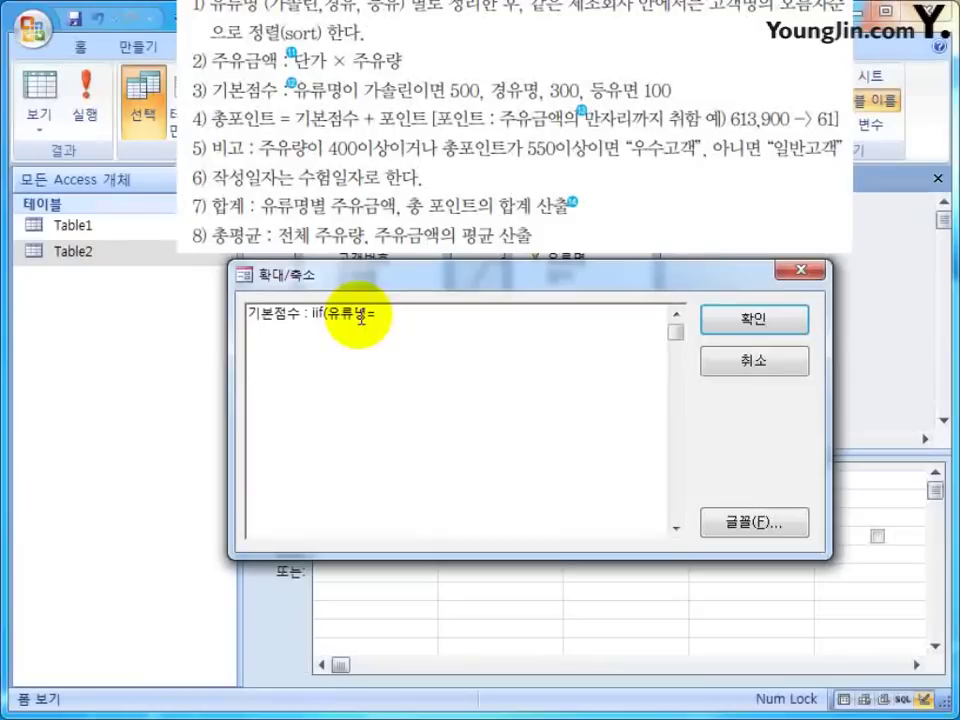
pyautogui.write('"가솔린",500,')
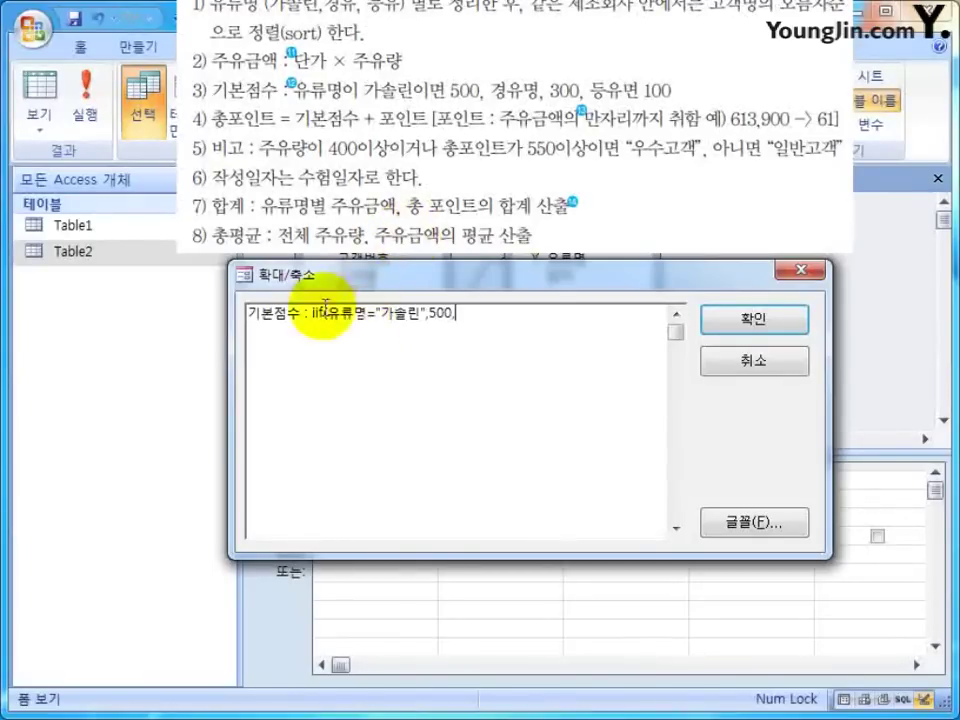
# Complete the 기본점수 expression by reusing its condition as a nested iif(유류명="경유",300,100)) and accept it
pyautogui.moveTo(310, 315)
pyautogui.mouseDown()
pyautogui.moveTo(482, 311)
pyautogui.moveTo(317, 316)
pyautogui.mouseUp()
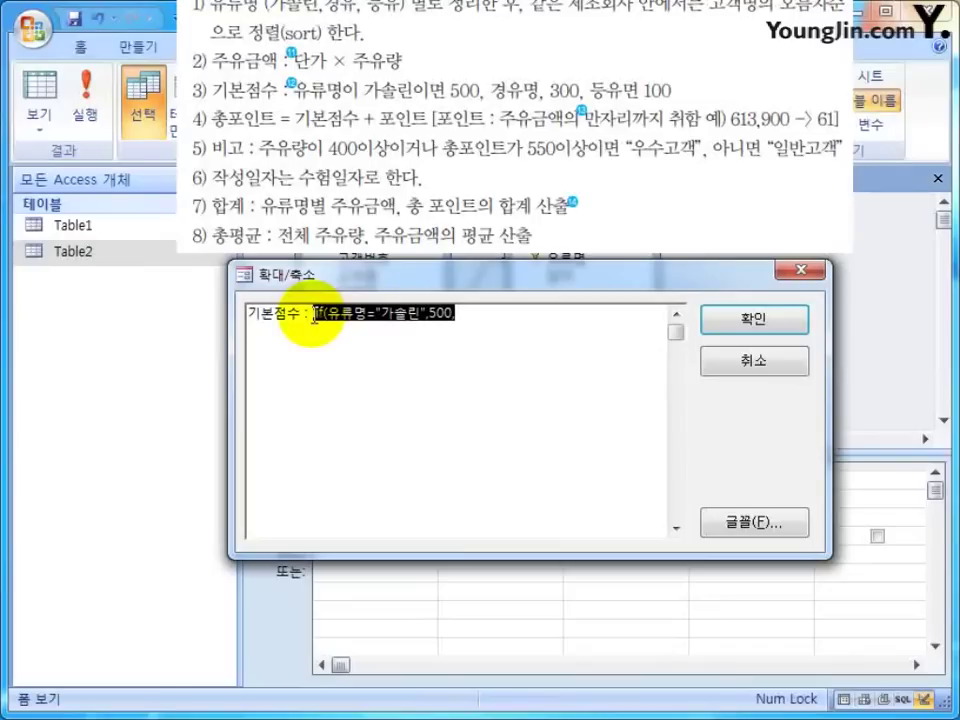
pyautogui.hotkey('ctrl', 'c')
pyautogui.click(486, 326)
pyautogui.hotkey('ctrl', 'v')
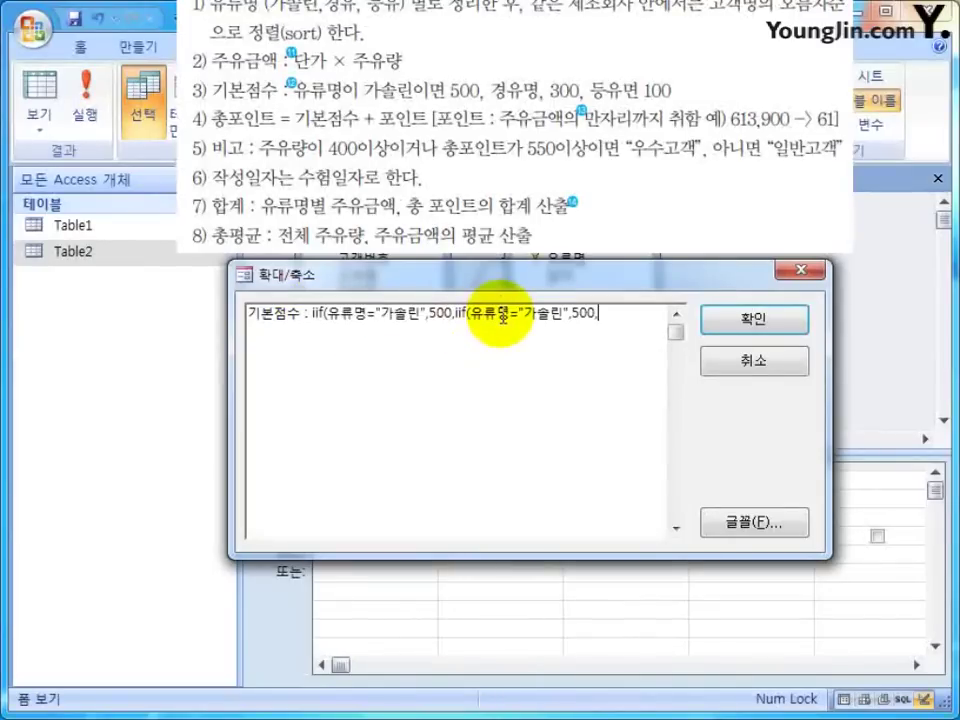
pyautogui.moveTo(524, 316); pyautogui.dragTo(561, 318)
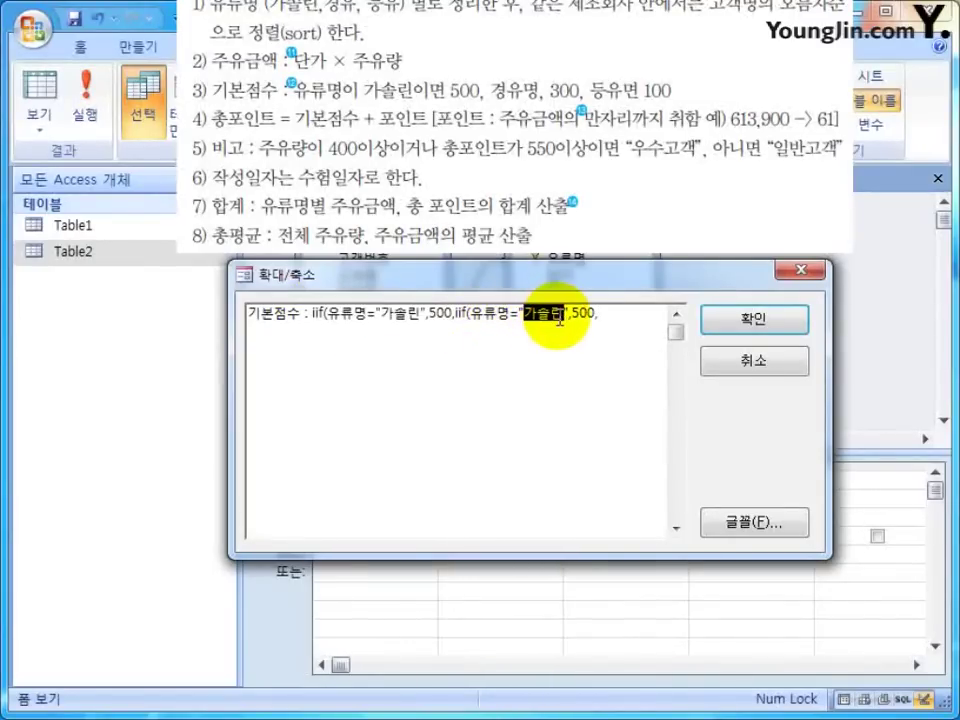
pyautogui.write('경유')
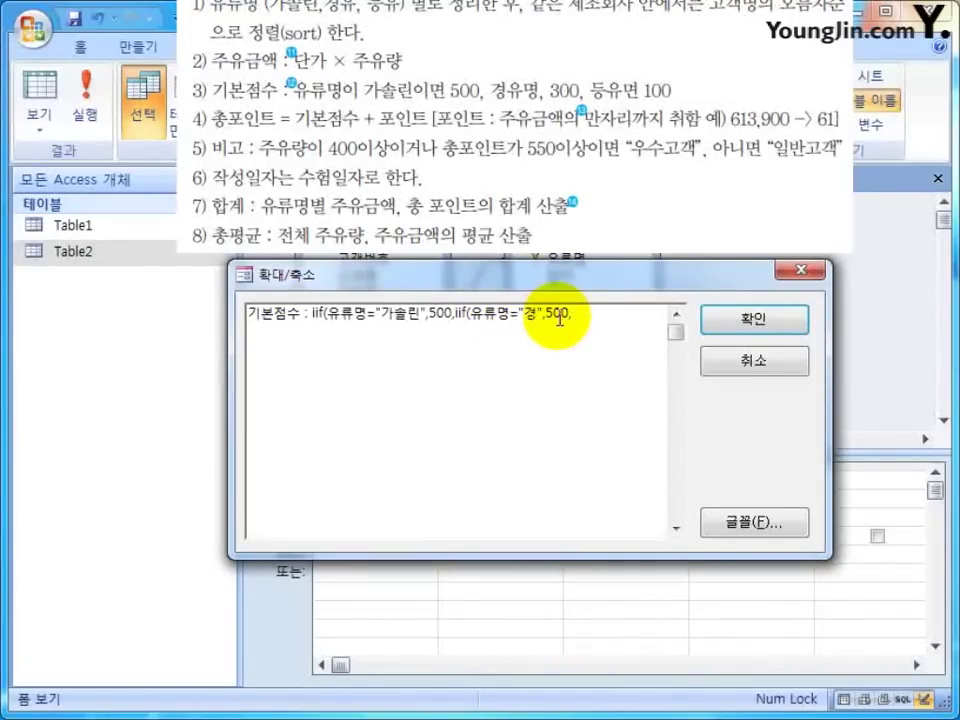
pyautogui.click(560, 318)
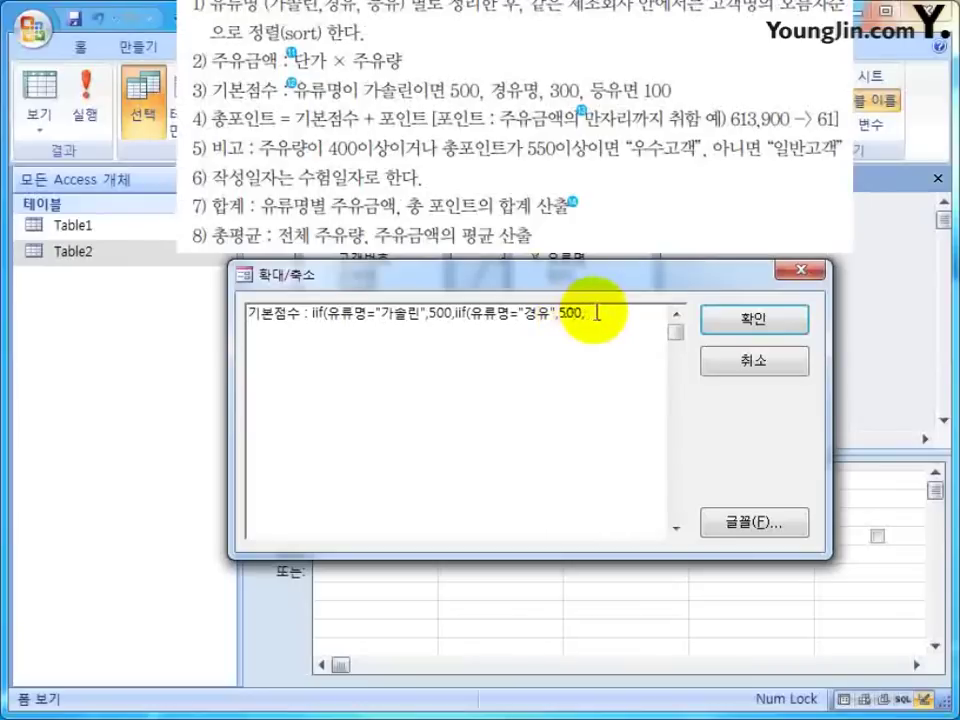
pyautogui.click(560, 314)
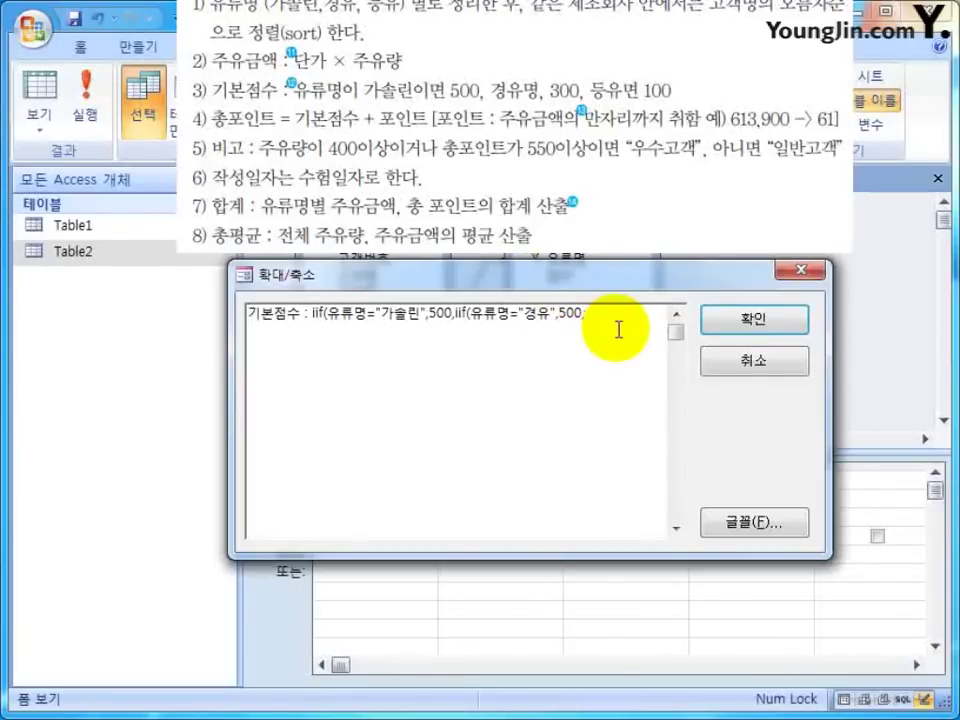
pyautogui.write('3')
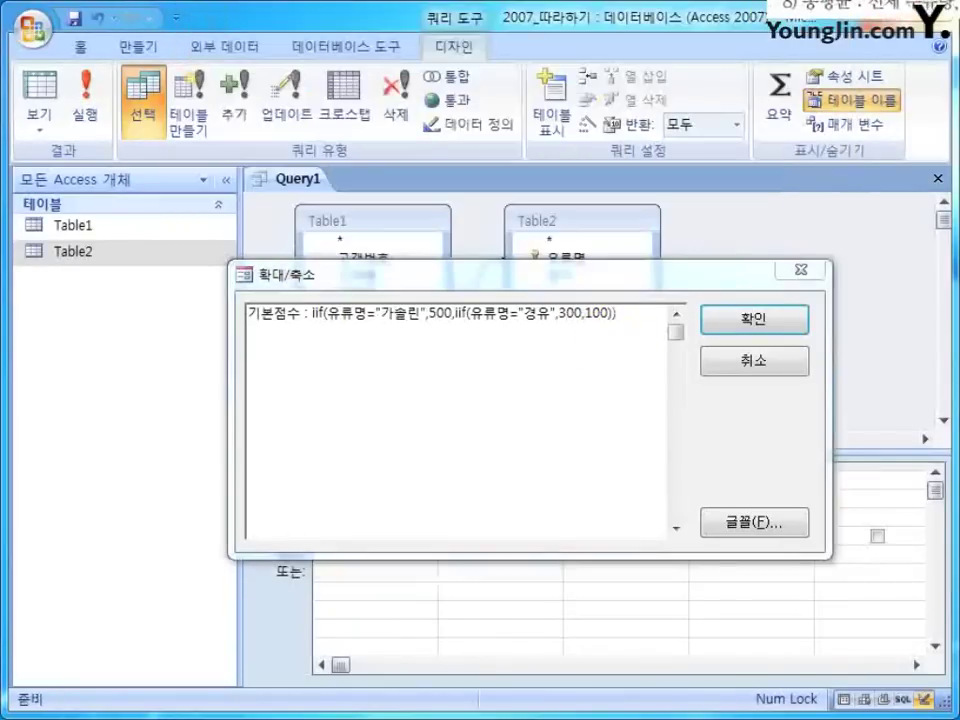
pyautogui.click(735, 322)
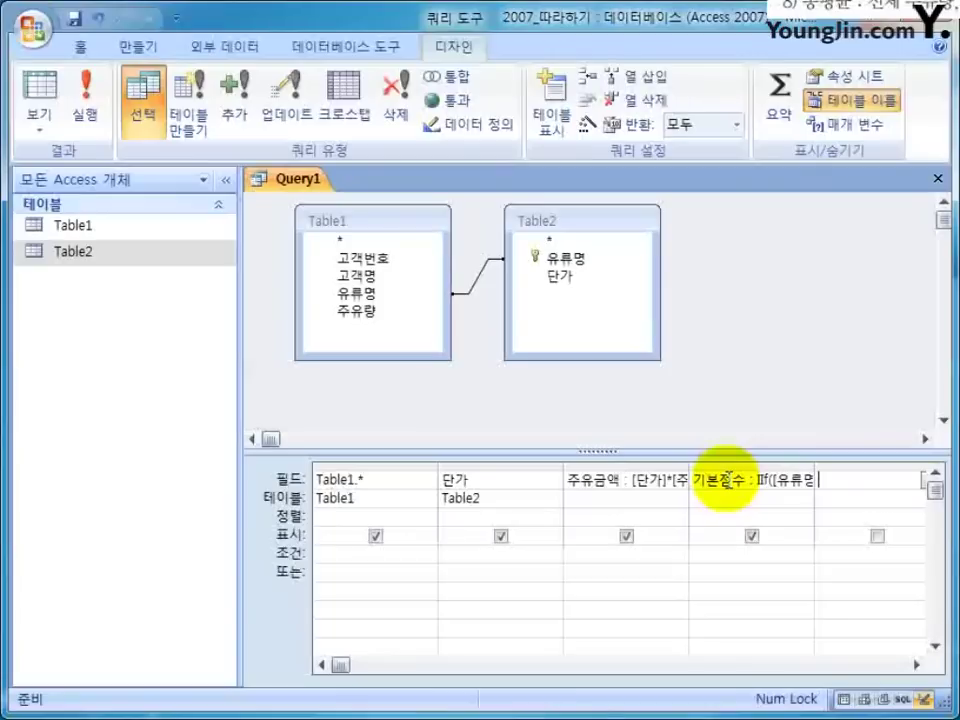
# Review how the field names are written in the 기본점수 expression in the Zoom box, and leave it unchanged
pyautogui.rightClick(728, 482)
pyautogui.click(620, 676)
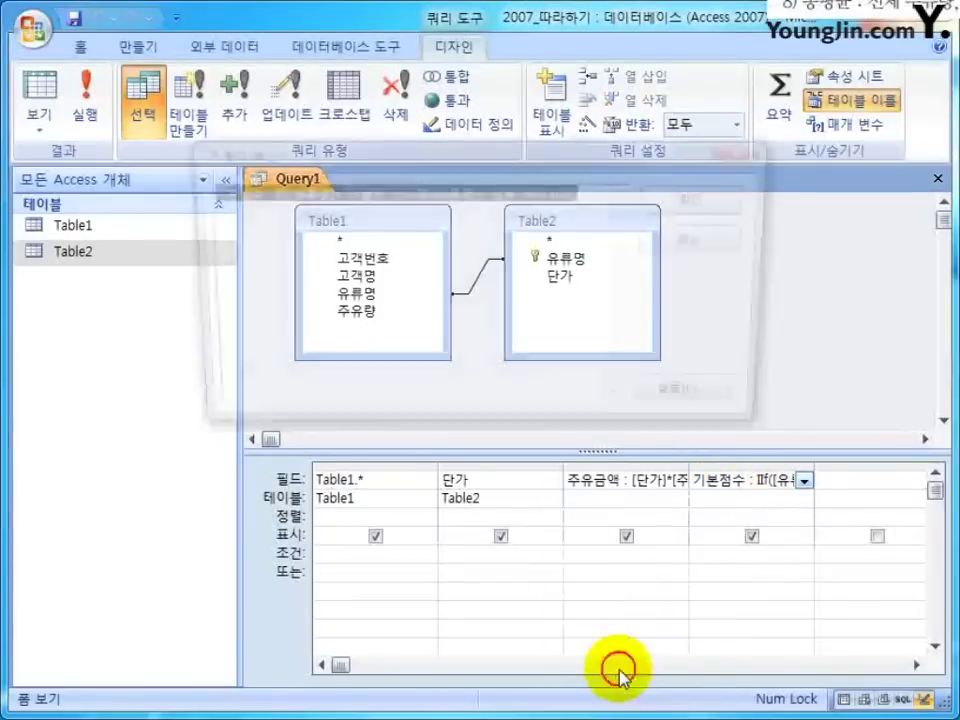
pyautogui.click(311, 192)
pyautogui.moveTo(281, 192); pyautogui.dragTo(337, 192)
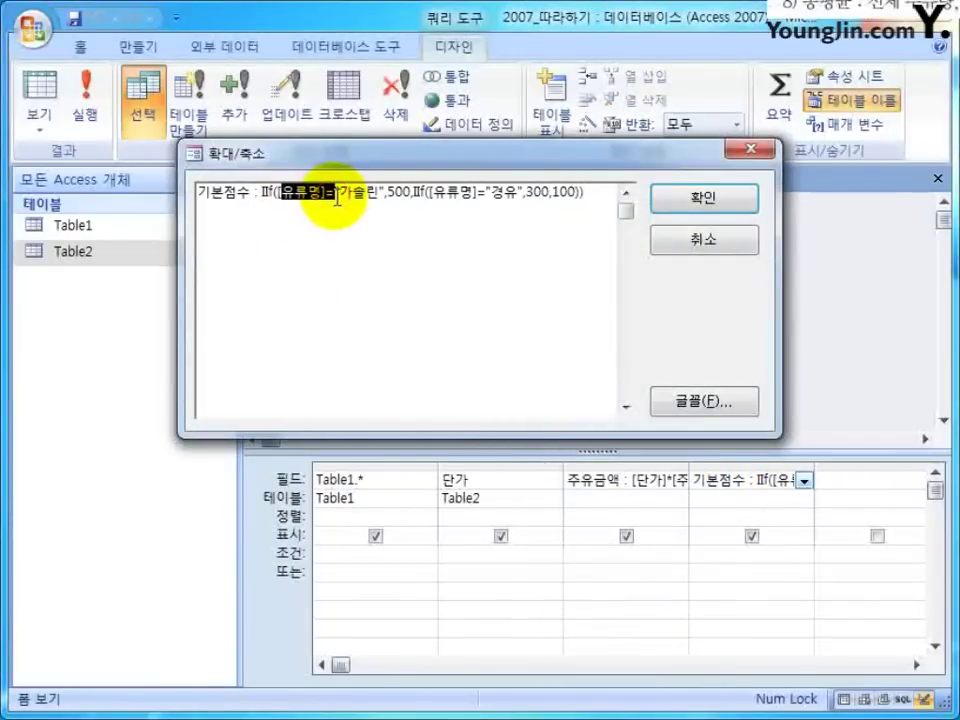
pyautogui.click(419, 238)
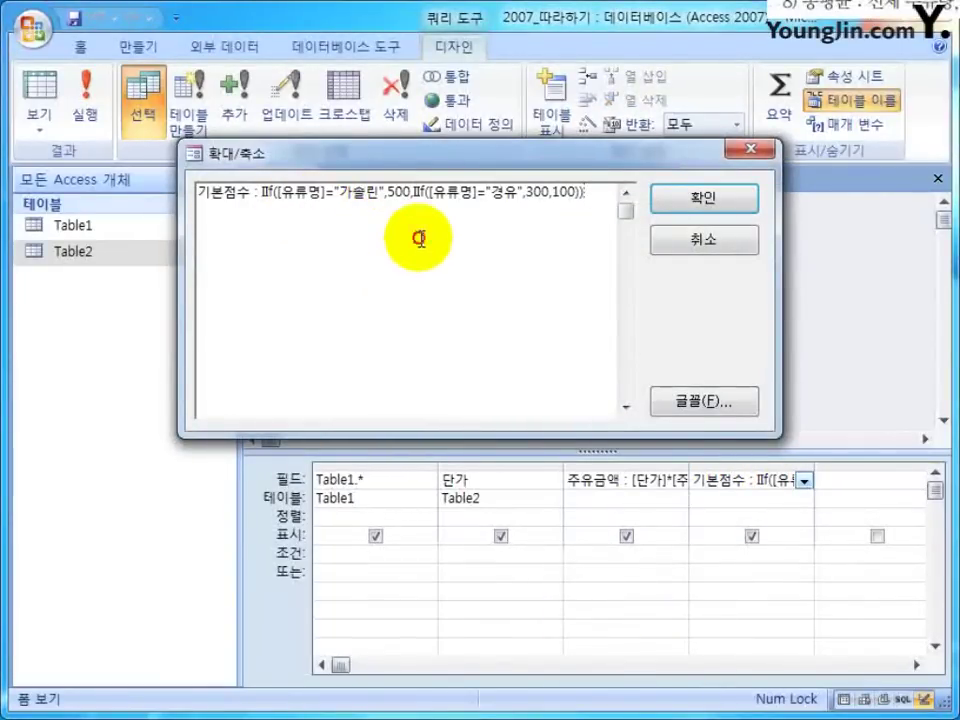
pyautogui.click(707, 241)
pyautogui.click(737, 479)
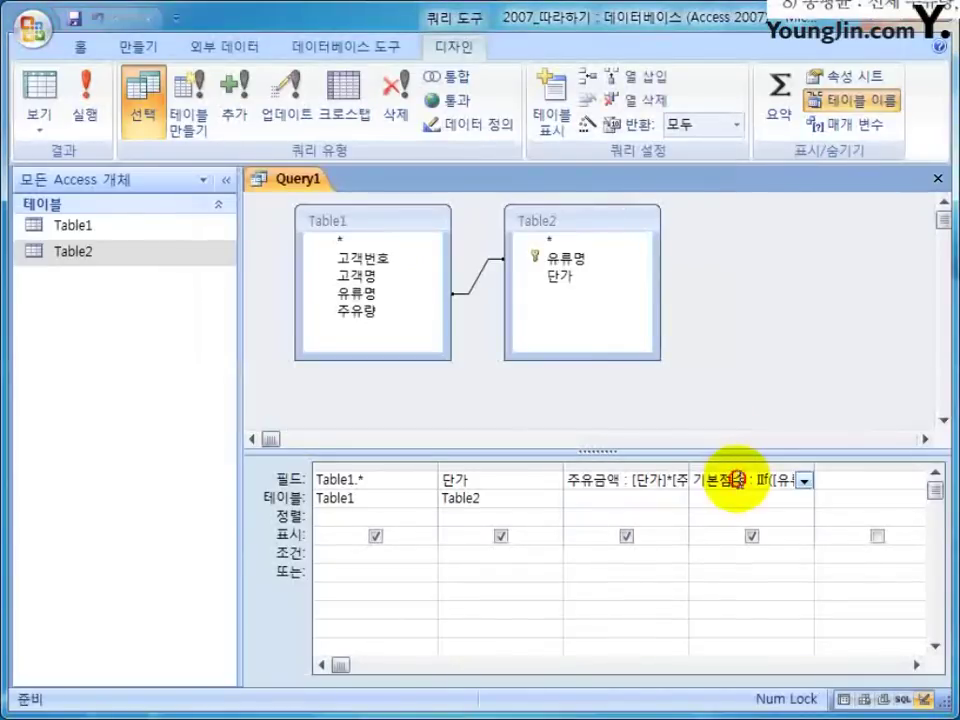
# Close the query and save it under the name 보고서
pyautogui.click(936, 179)
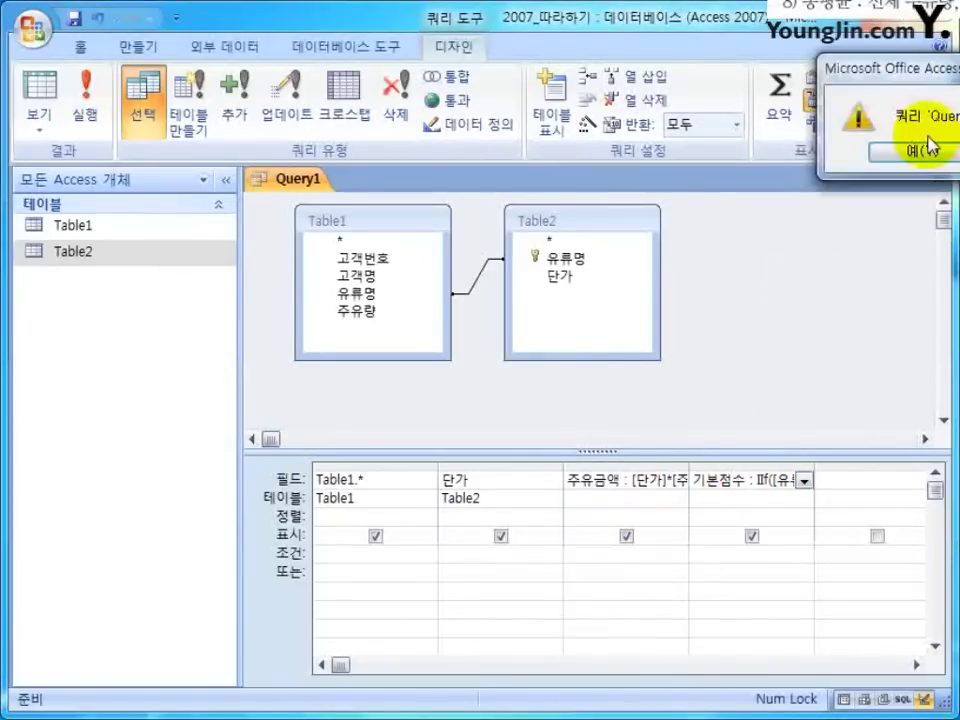
pyautogui.moveTo(952, 70); pyautogui.dragTo(456, 212)
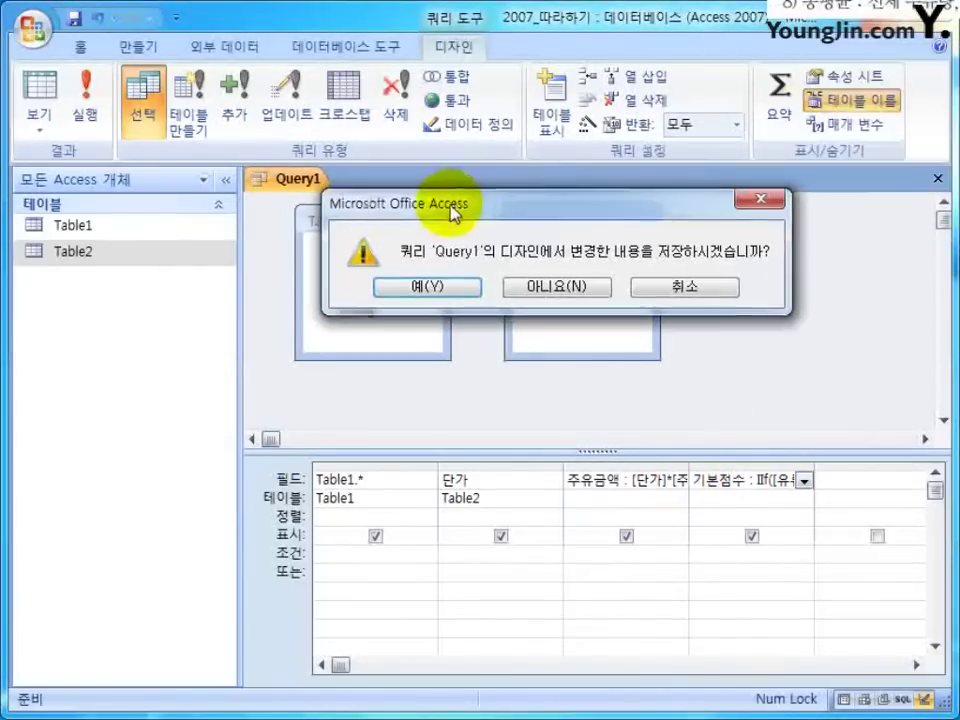
pyautogui.click(446, 290)
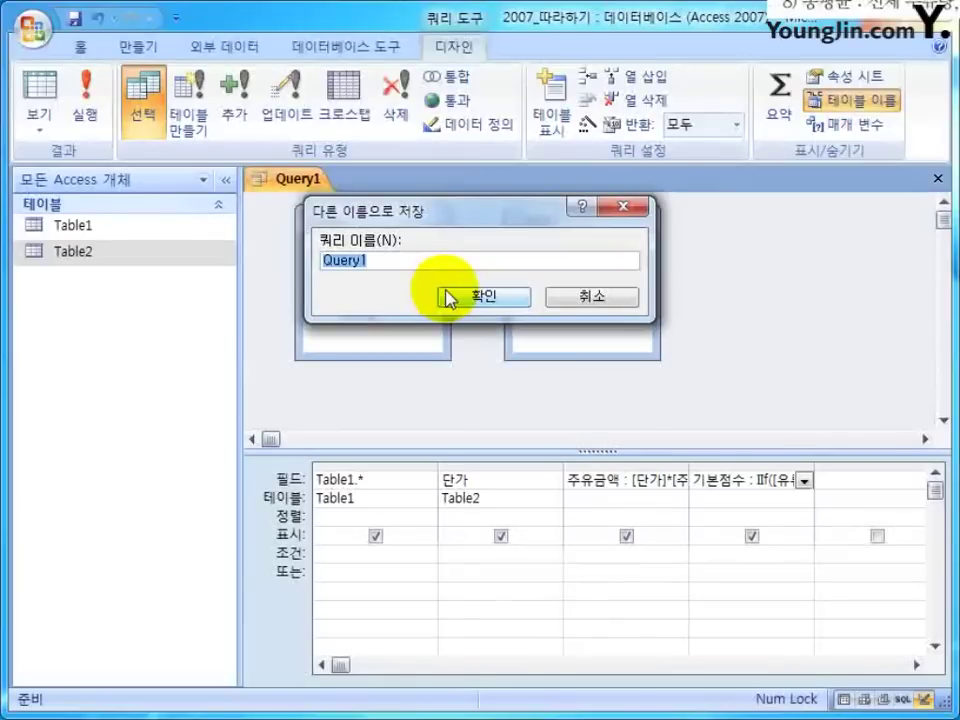
pyautogui.write('뭐')
pyautogui.write('고')
pyautogui.write('서')
pyautogui.click(447, 298)
# Try to run the saved 보고서 query and dismiss the message
pyautogui.doubleClick(116, 301)
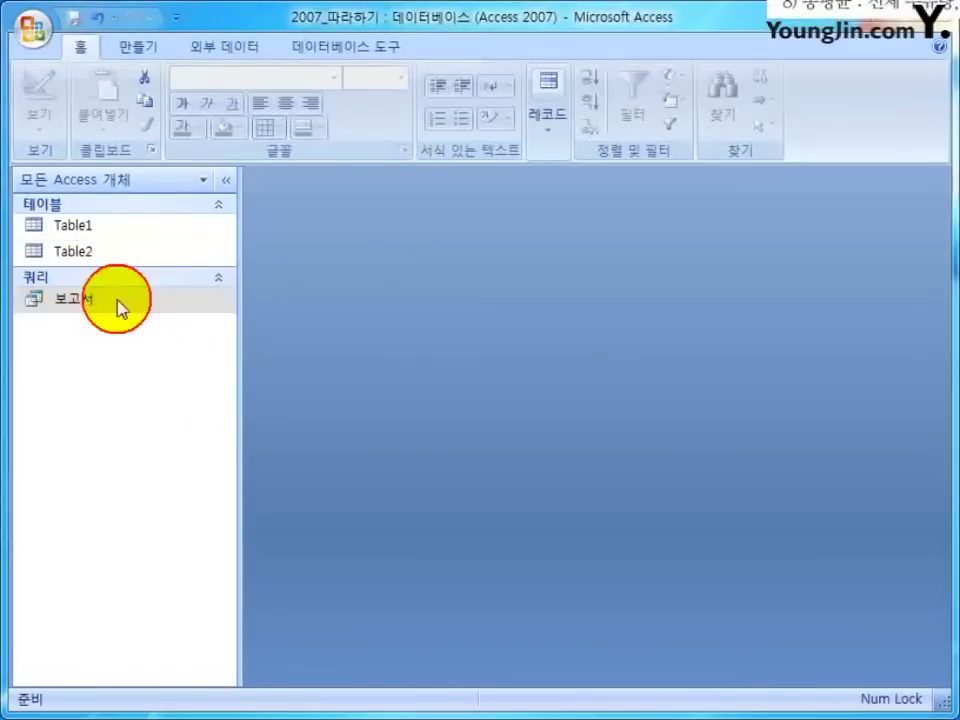
pyautogui.moveTo(893, 72); pyautogui.dragTo(433, 292)
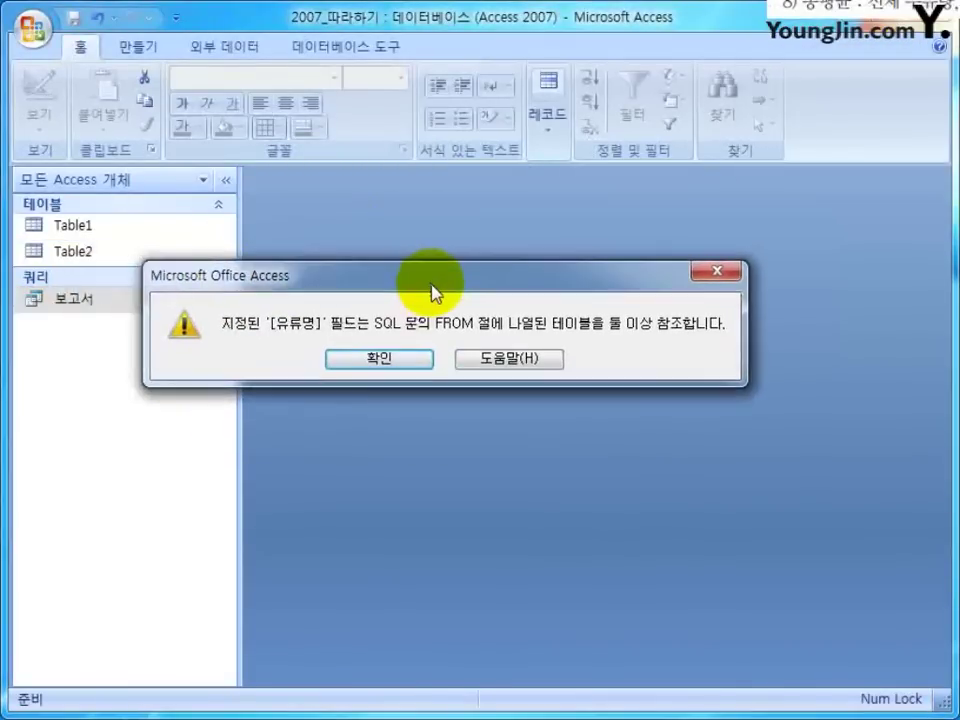
pyautogui.click(412, 360)
# Open the 보고서 query in Design view
pyautogui.rightClick(171, 300)
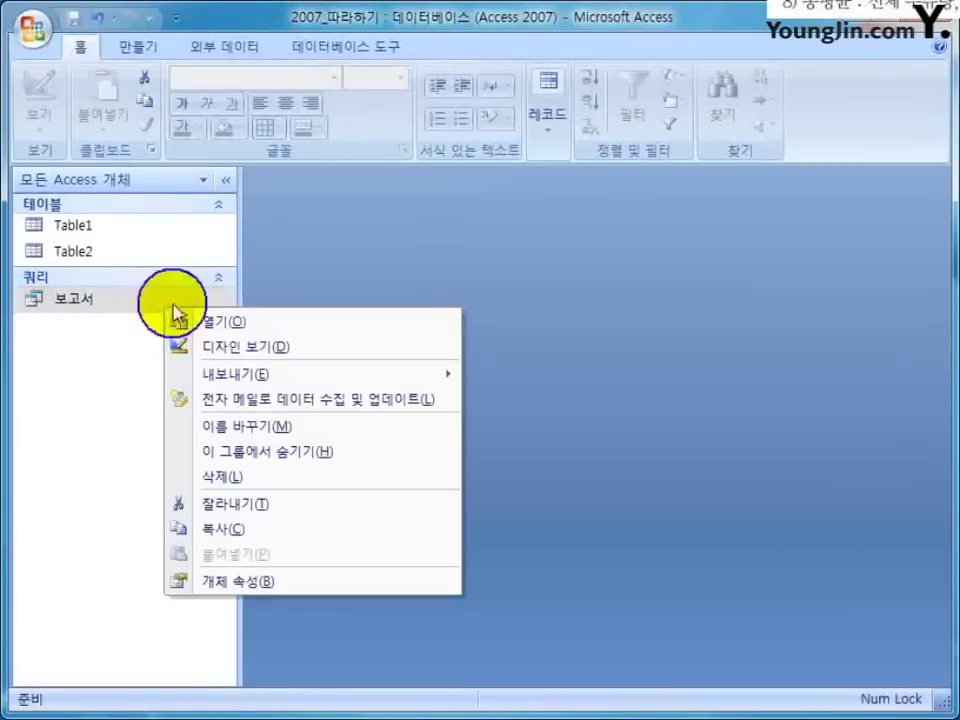
pyautogui.click(214, 343)
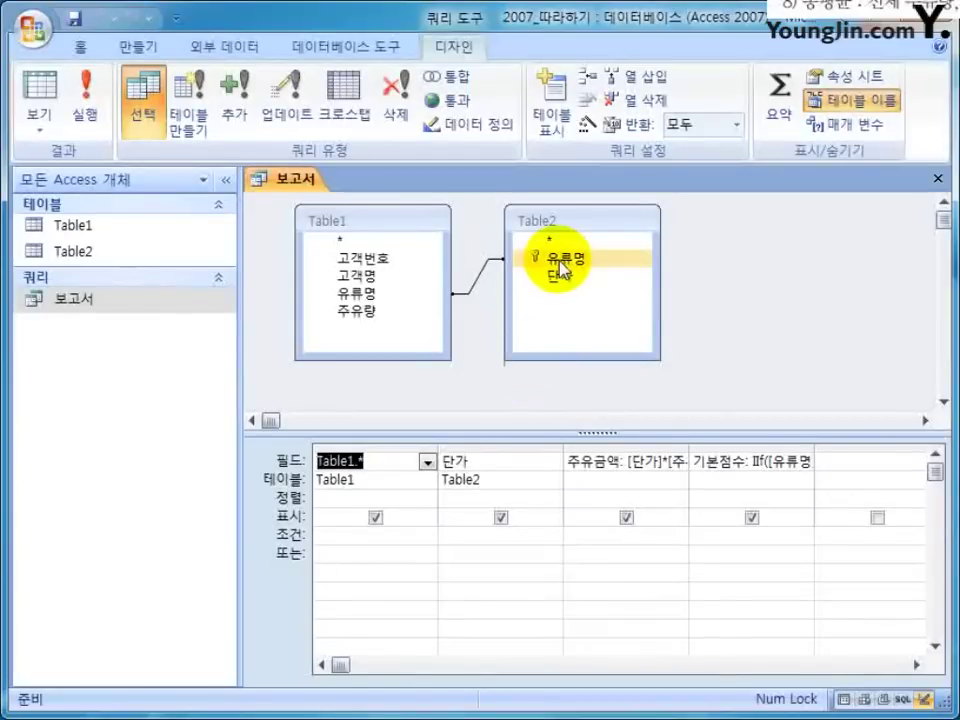
pyautogui.moveTo(550, 259)
pyautogui.mouseDown()
pyautogui.moveTo(368, 307)
pyautogui.moveTo(542, 253)
pyautogui.moveTo(368, 304)
pyautogui.moveTo(542, 285)
pyautogui.moveTo(472, 285)
pyautogui.moveTo(371, 309)
pyautogui.moveTo(560, 270)
pyautogui.mouseUp()
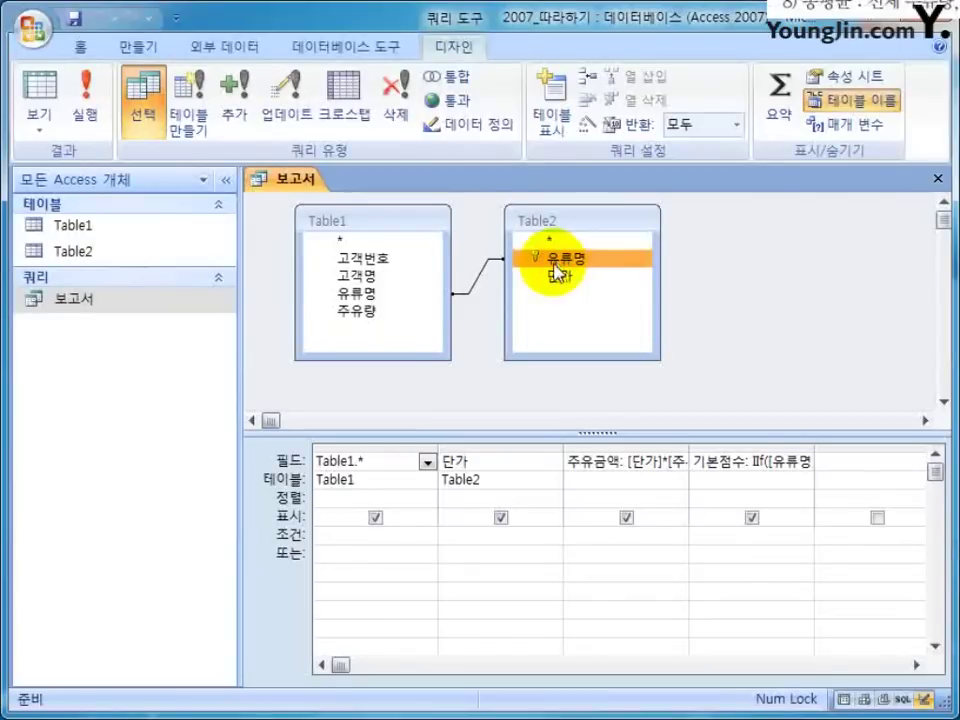
pyautogui.click(375, 308)
# In the 기본점수 expression, prefix the first 유류명 reference with table1. using the Zoom box
pyautogui.click(731, 461)
pyautogui.rightClick(731, 461)
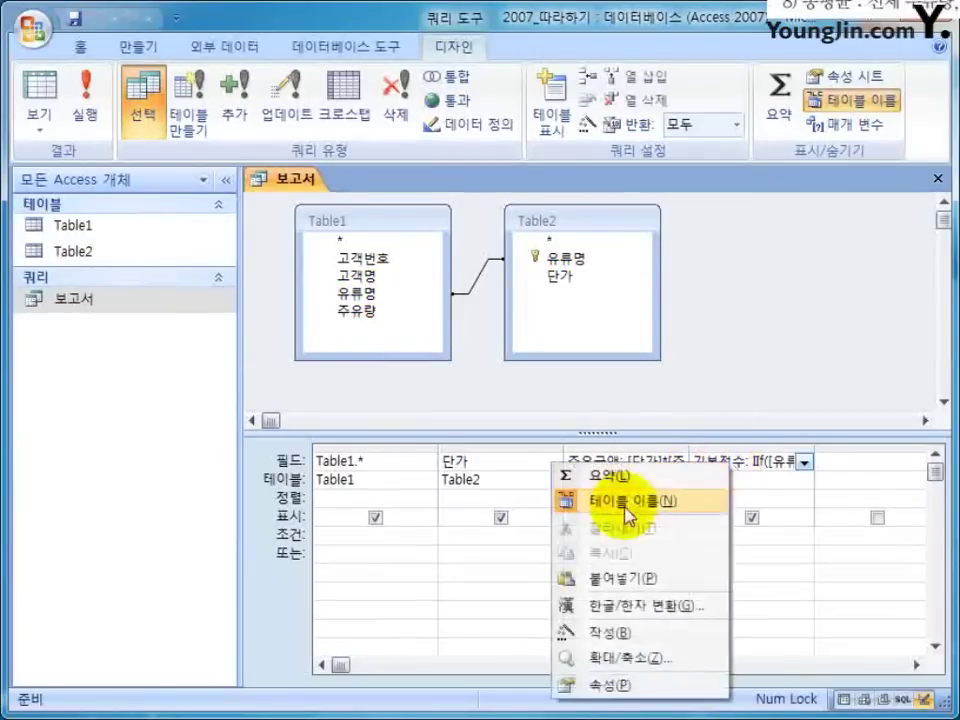
pyautogui.click(650, 664)
pyautogui.moveTo(480, 201); pyautogui.dragTo(565, 457)
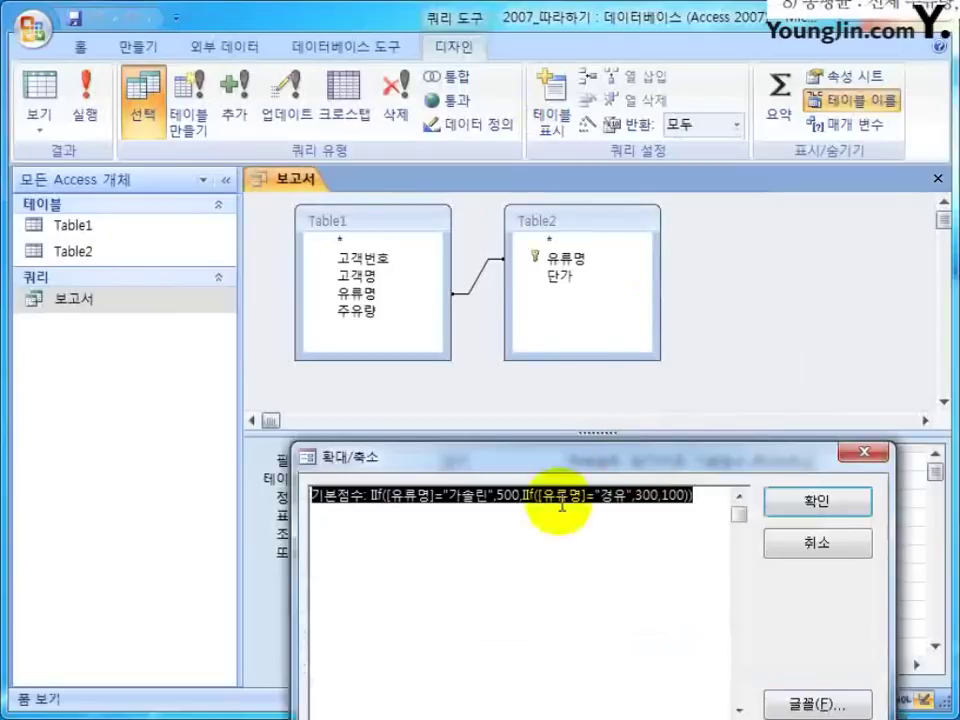
pyautogui.click(497, 545)
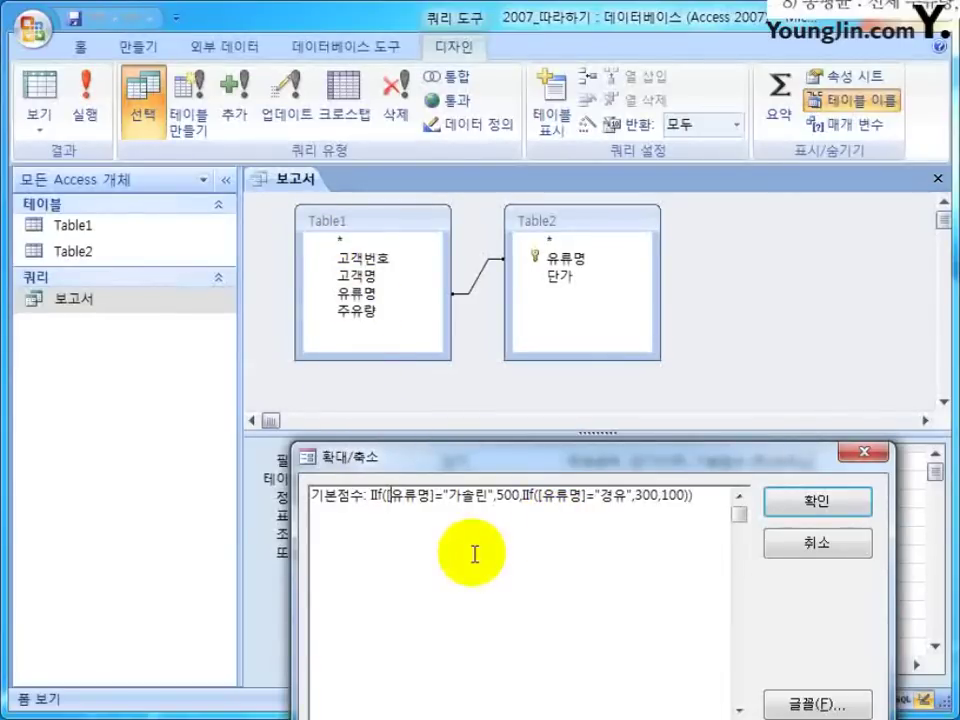
pyautogui.write('ta')
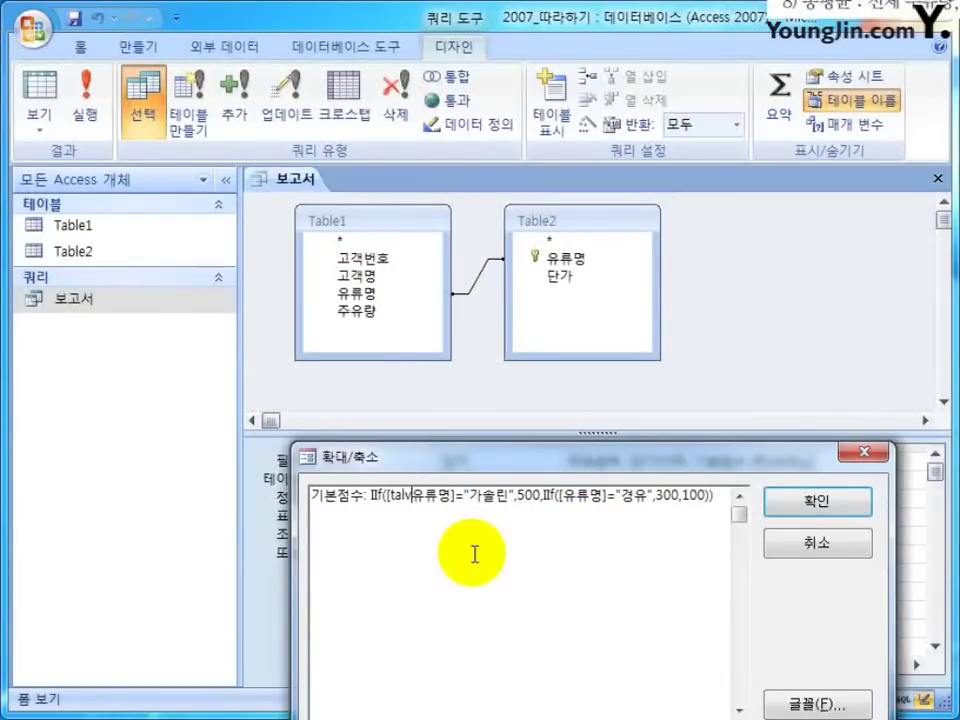
pyautogui.write('ble')
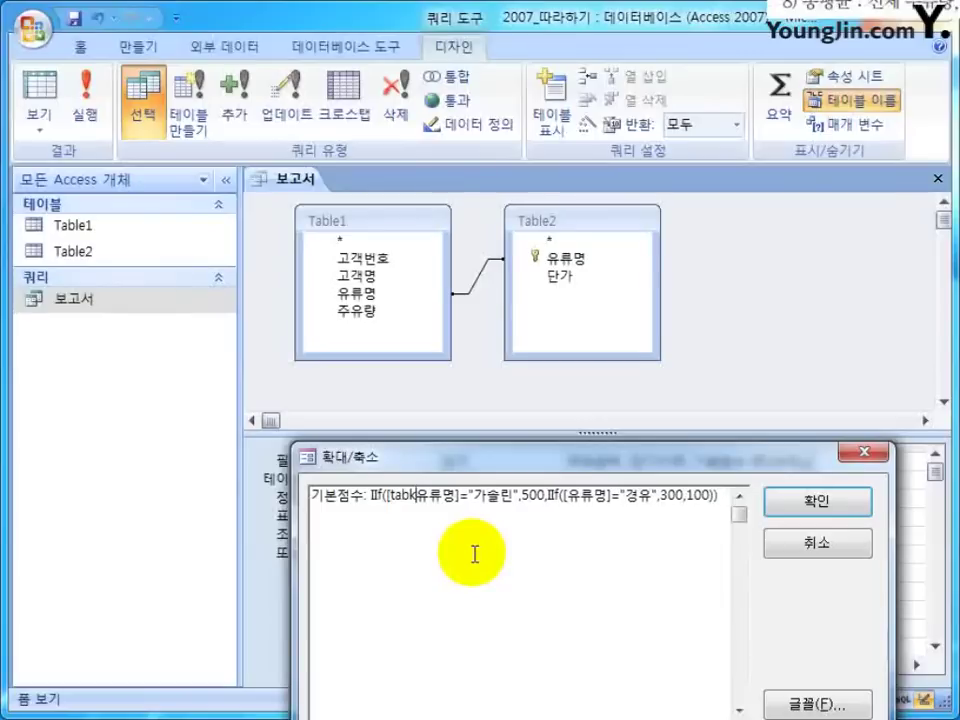
pyautogui.write('1.')
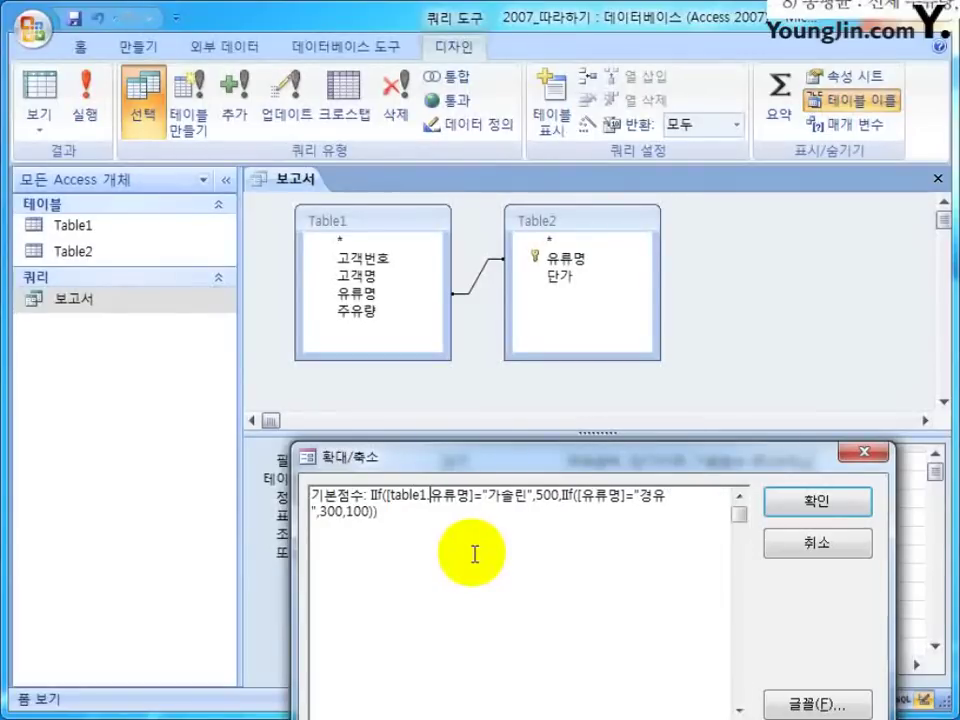
# Copy the table1. prefix to the second 유류명 reference in the 기본점수 expression and accept the edited expression
pyautogui.hotkey('shift', 'Left')
pyautogui.hotkey('shift', 'Left')
pyautogui.hotkey('shift', 'Left')
pyautogui.hotkey('shift', 'Left')
pyautogui.hotkey('shift', 'Left')
pyautogui.hotkey('shift', 'Left')
pyautogui.hotkey('ctrl', 'c')
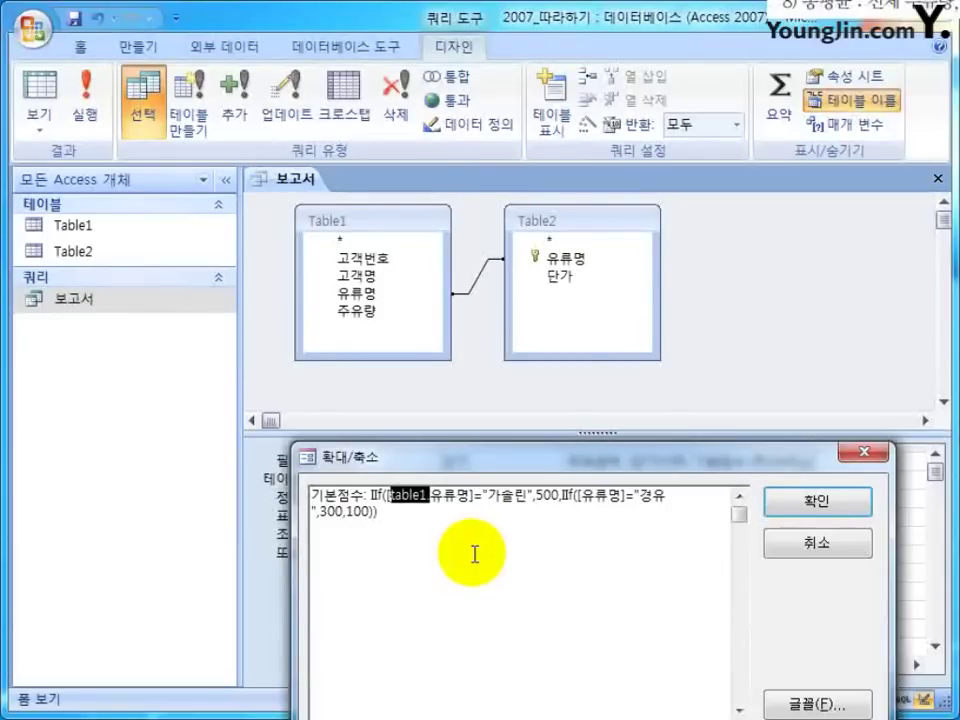
pyautogui.click(586, 496)
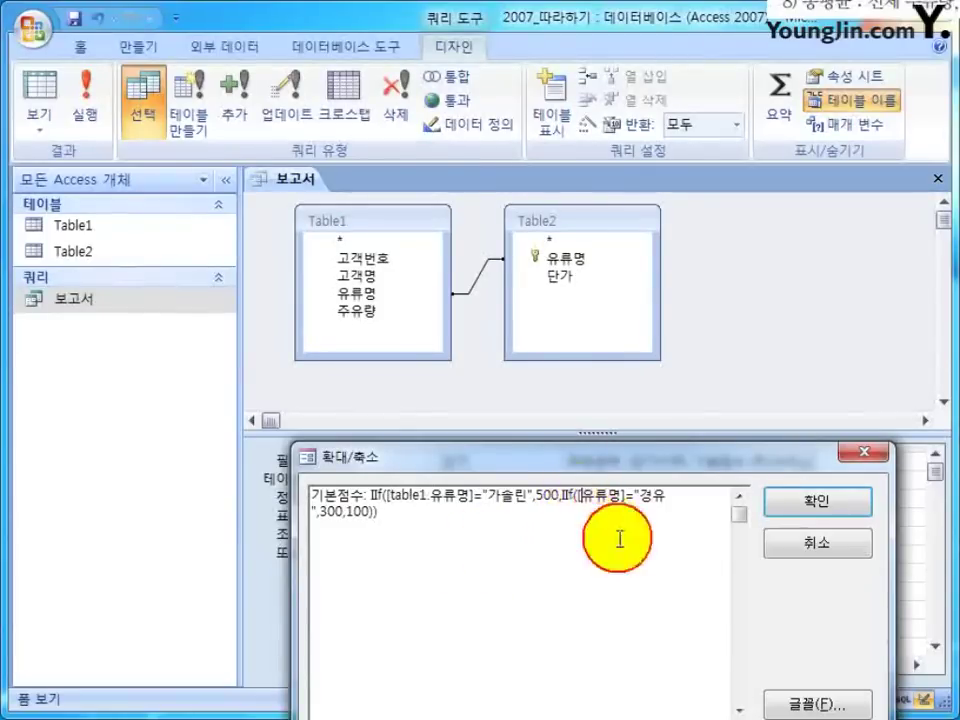
pyautogui.hotkey('ctrl', 'v')
pyautogui.write('.')
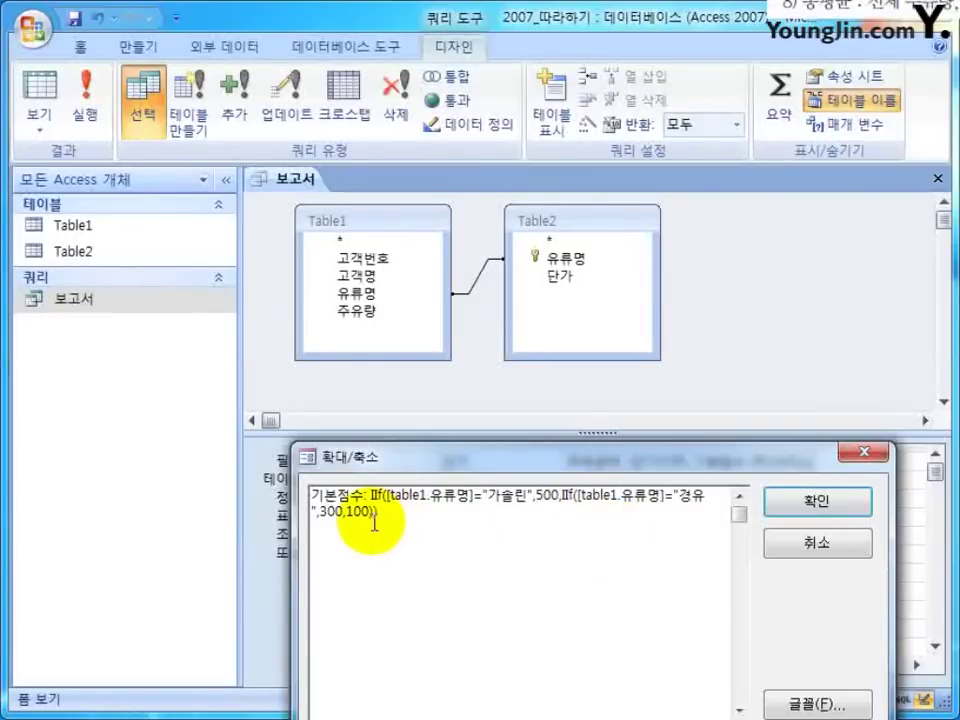
pyautogui.click(773, 507)
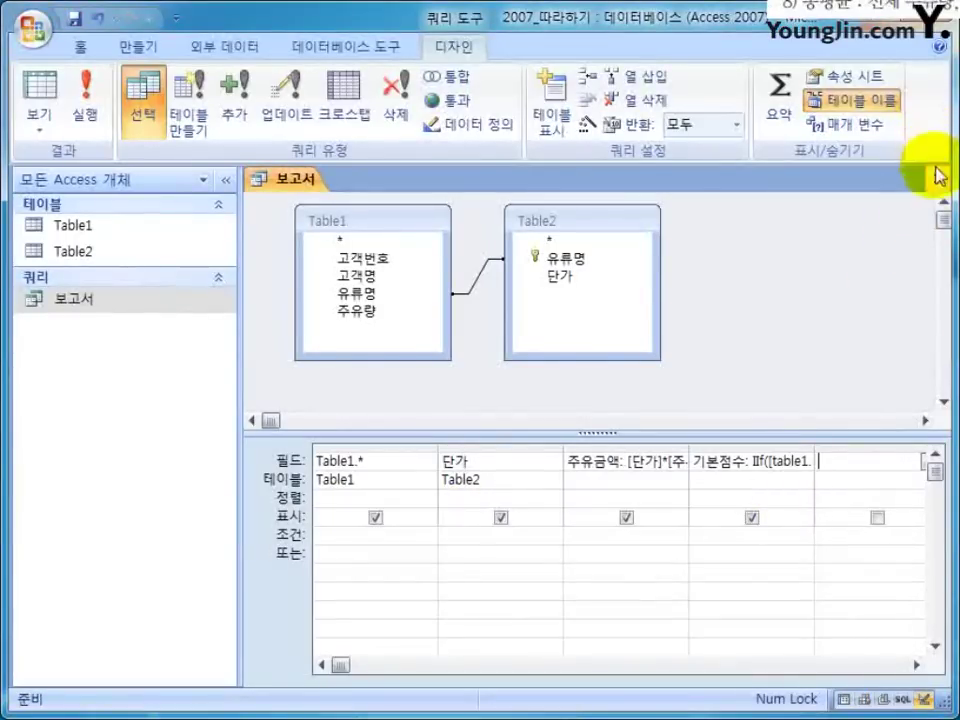
# Close the 보고서 query with its changes saved and open it to view its results
pyautogui.click(938, 177)
pyautogui.press('Return')
pyautogui.press('Return')
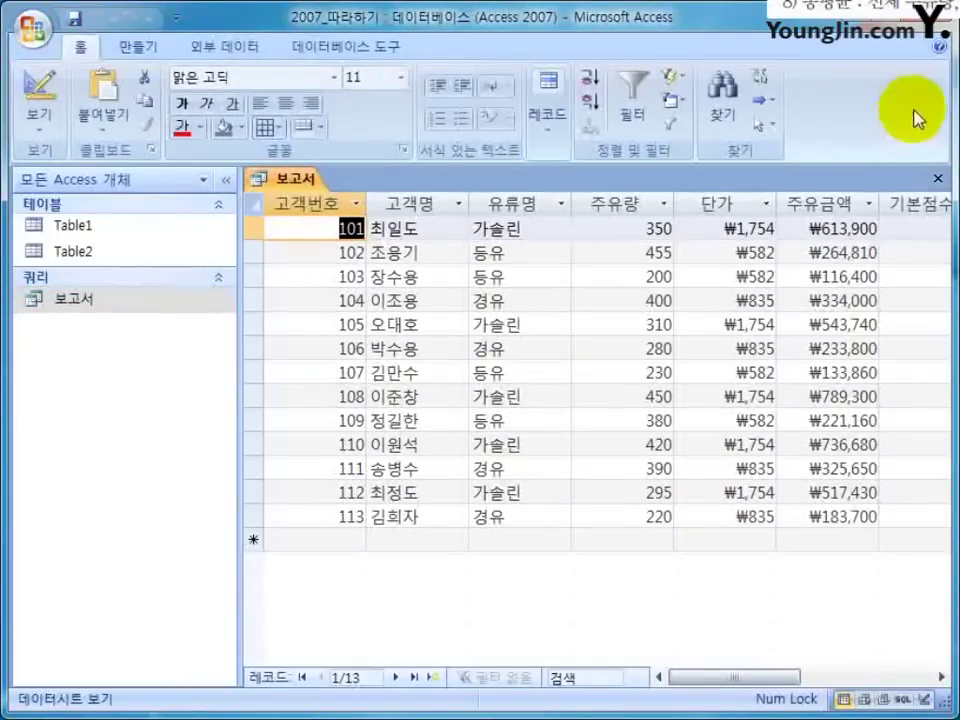
# Close the 보고서 datasheet and reopen the query in Design view
pyautogui.click(938, 177)
pyautogui.click(167, 297)
pyautogui.rightClick(167, 297)
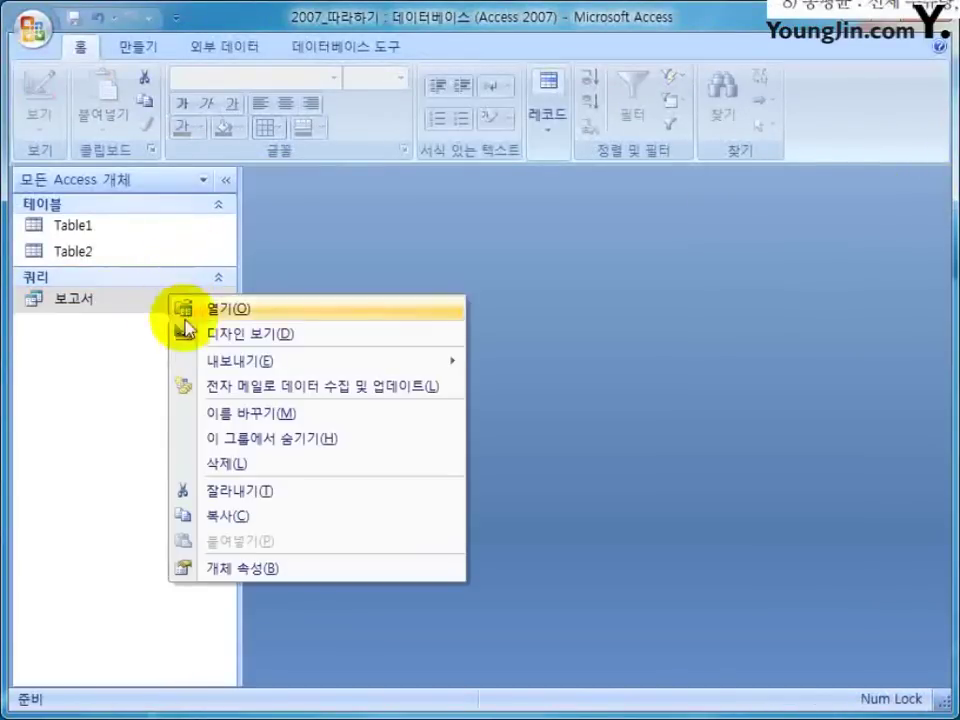
pyautogui.click(190, 334)
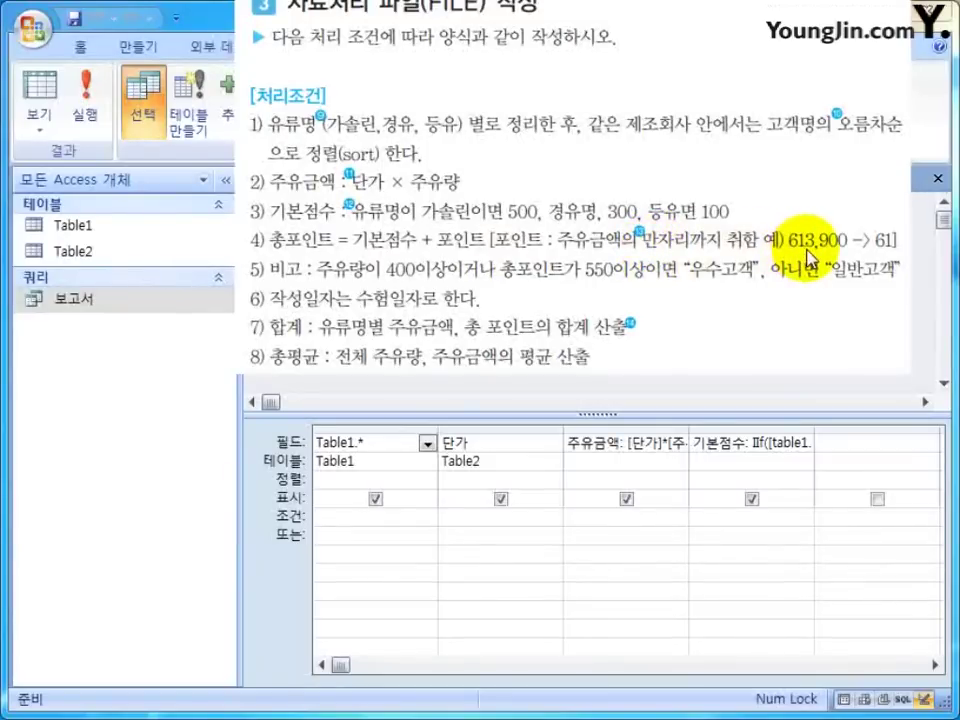
# In the empty column after 기본점수, enter the expression 총포인트 : 기본점수 + 주유금액/10000 in the Zoom box
pyautogui.rightClick(851, 444)
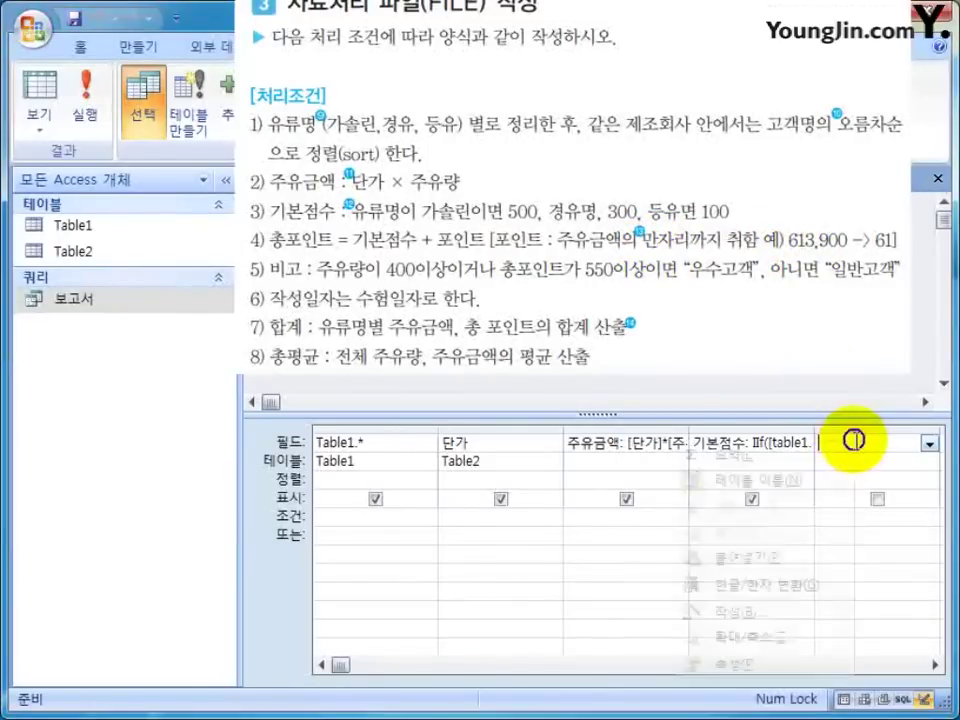
pyautogui.click(744, 634)
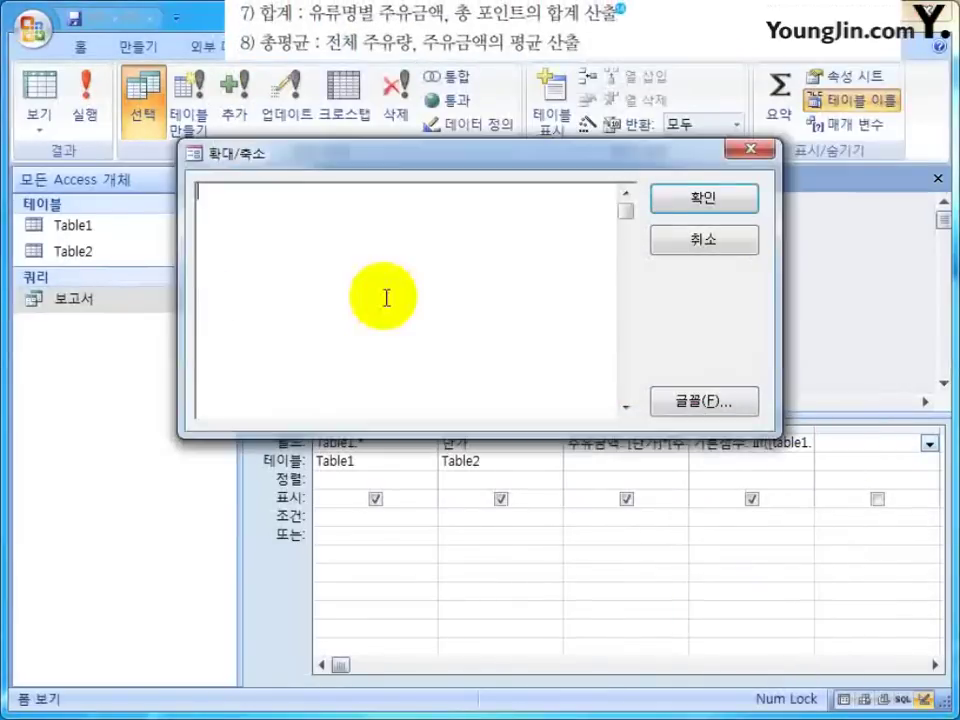
pyautogui.write('총포인트 ')
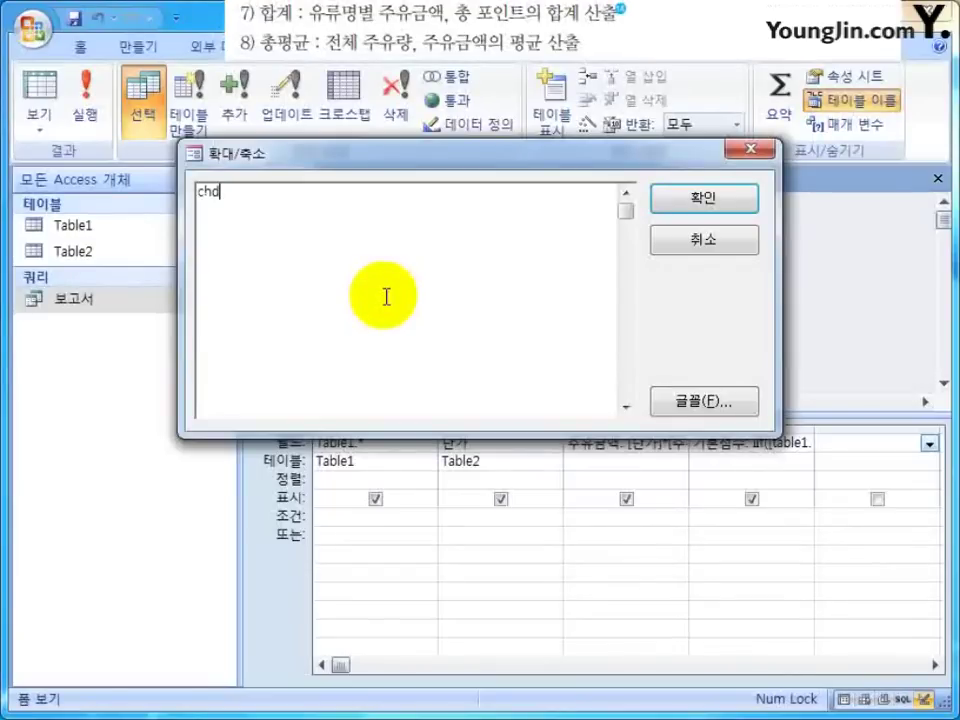
pyautogui.write(': 기본')
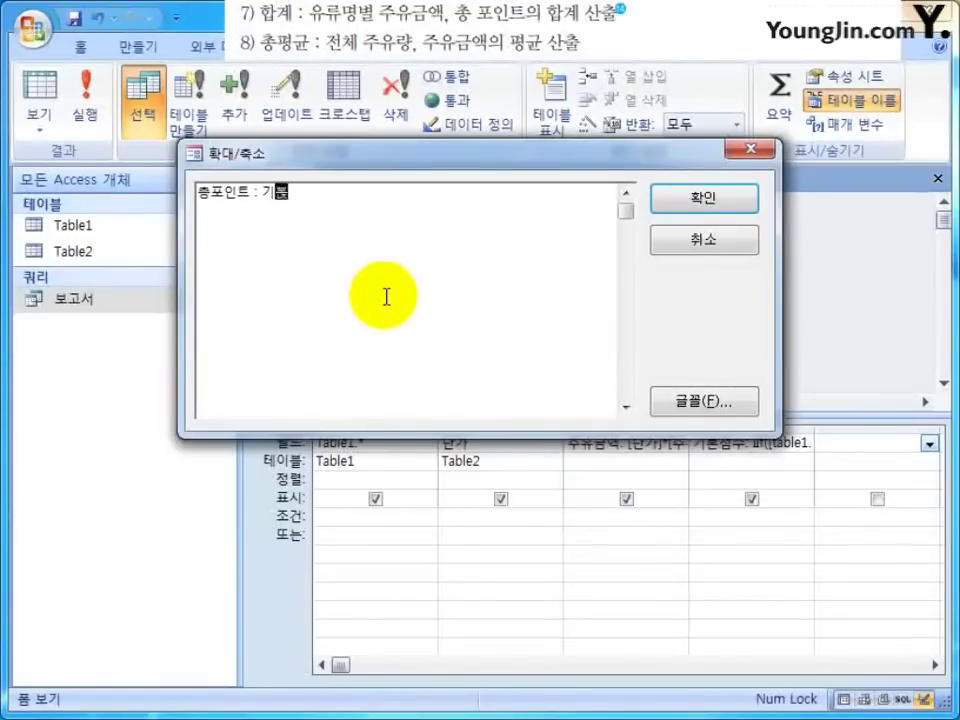
pyautogui.write('점수')
pyautogui.write('+')
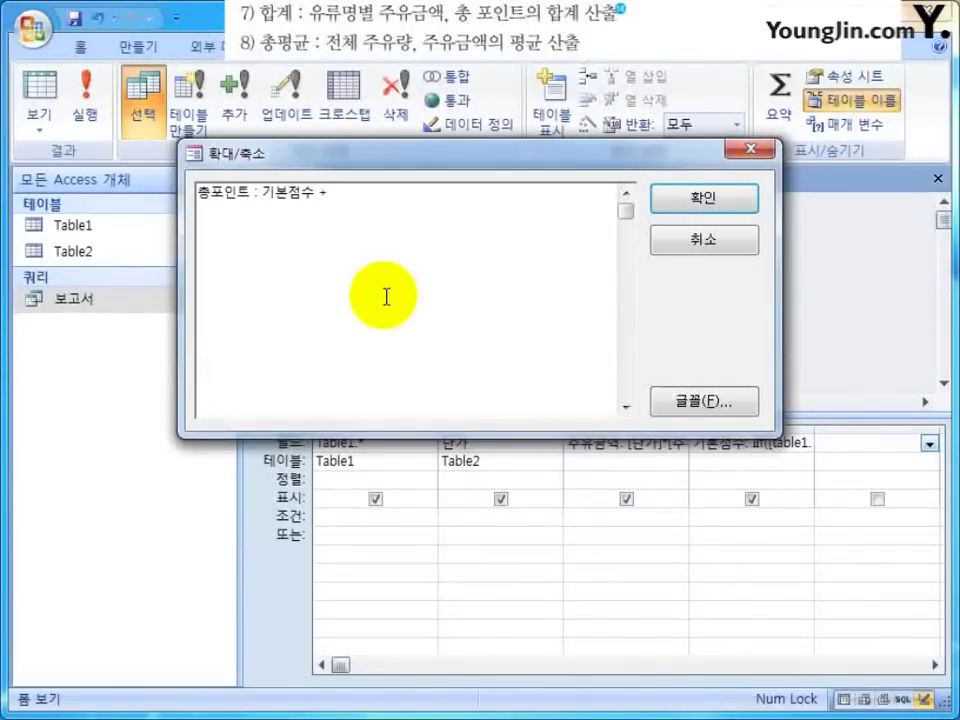
pyautogui.write(' 주유금액')
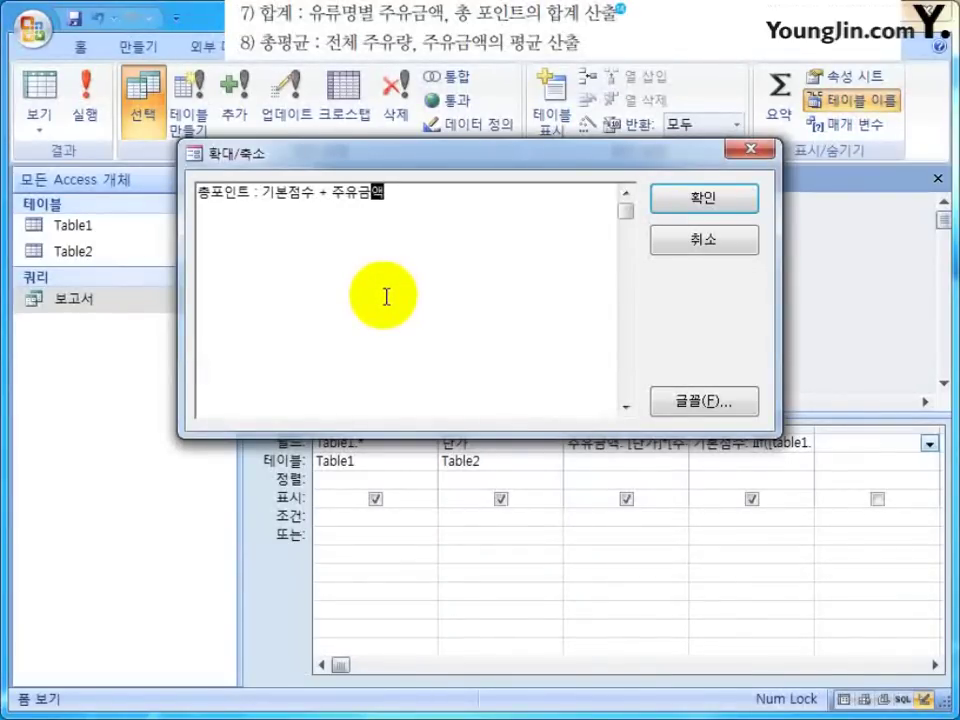
pyautogui.write('/')
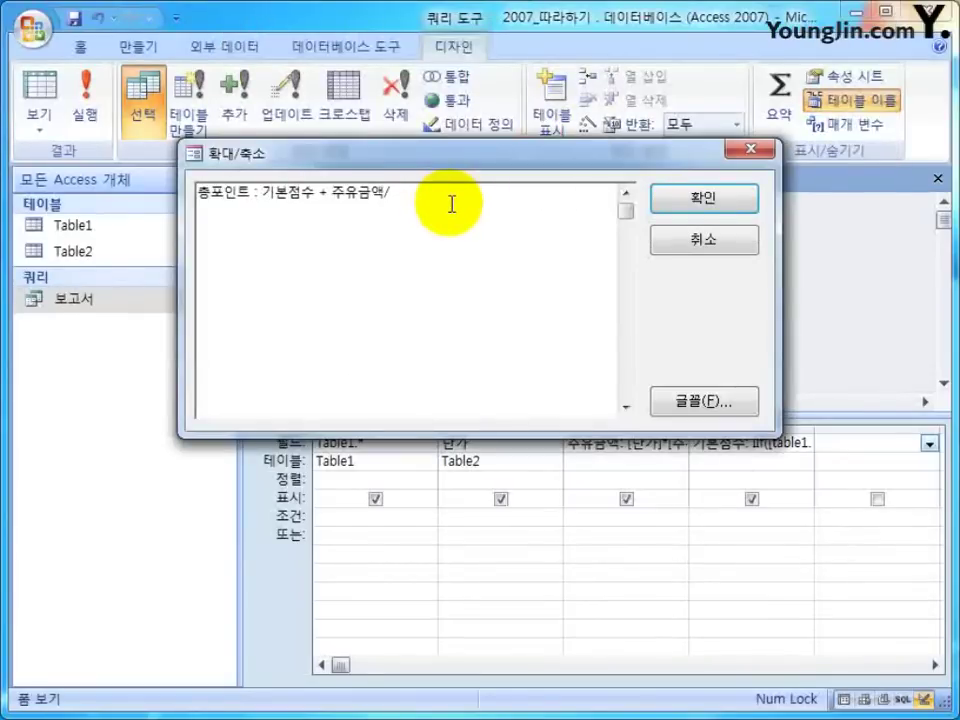
pyautogui.write('10000')
# Wrap the 주유금액/10000 part of the 총포인트 expression in the int function
pyautogui.press('Left')
pyautogui.press('Left')
pyautogui.press('Left')
pyautogui.press('Left')
pyautogui.press('Left')
pyautogui.press('Left')
pyautogui.press('Left')
pyautogui.press('Left')
pyautogui.press('Left')
pyautogui.press('BackSpace')
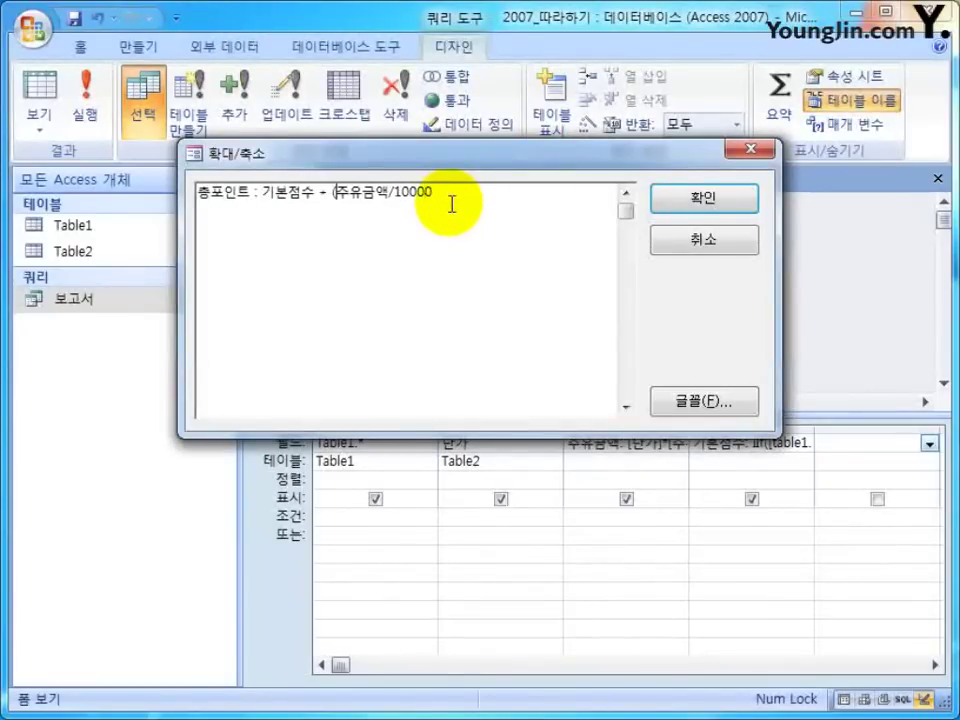
pyautogui.write('(')
pyautogui.write('주')
pyautogui.write('int')
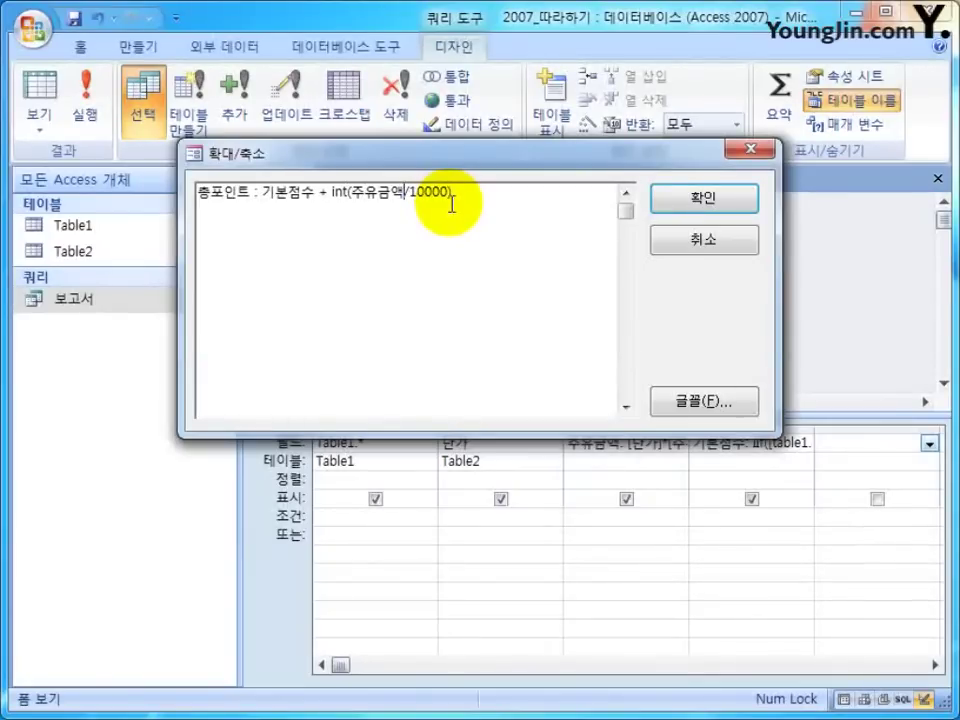
# Try a closing parenthesis directly after 주유금액, remove it again, and accept the 총포인트 expression
pyautogui.press('Left')
pyautogui.press('Left')
pyautogui.press('Left')
pyautogui.press('Left')
pyautogui.press('Left')
pyautogui.press('Left')
pyautogui.press('Left')
pyautogui.write(')')
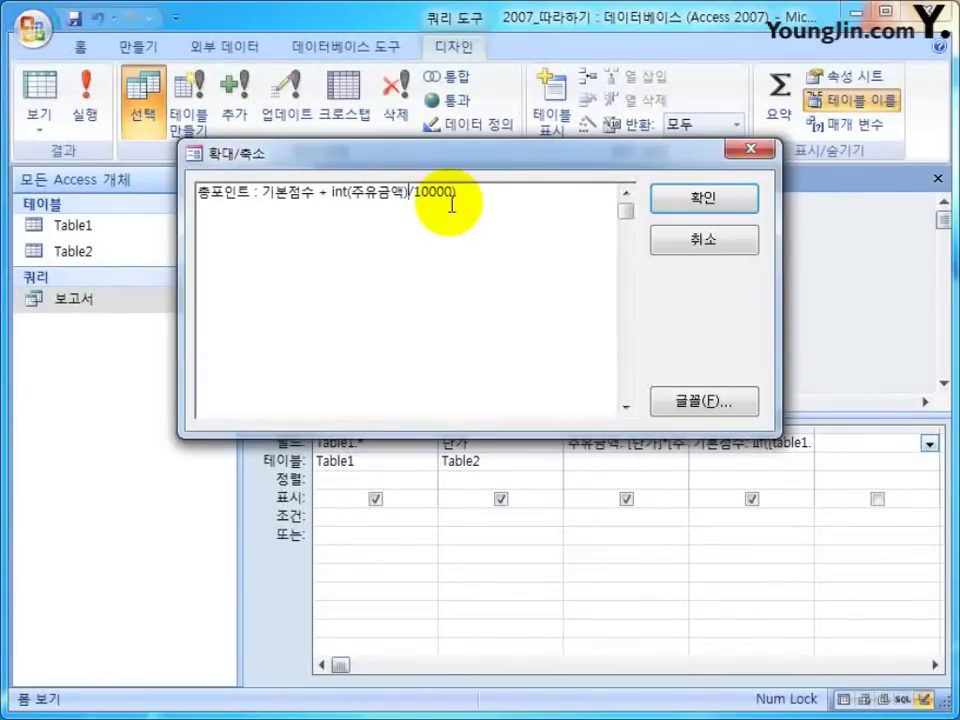
pyautogui.press('BackSpace')
pyautogui.press('Return')
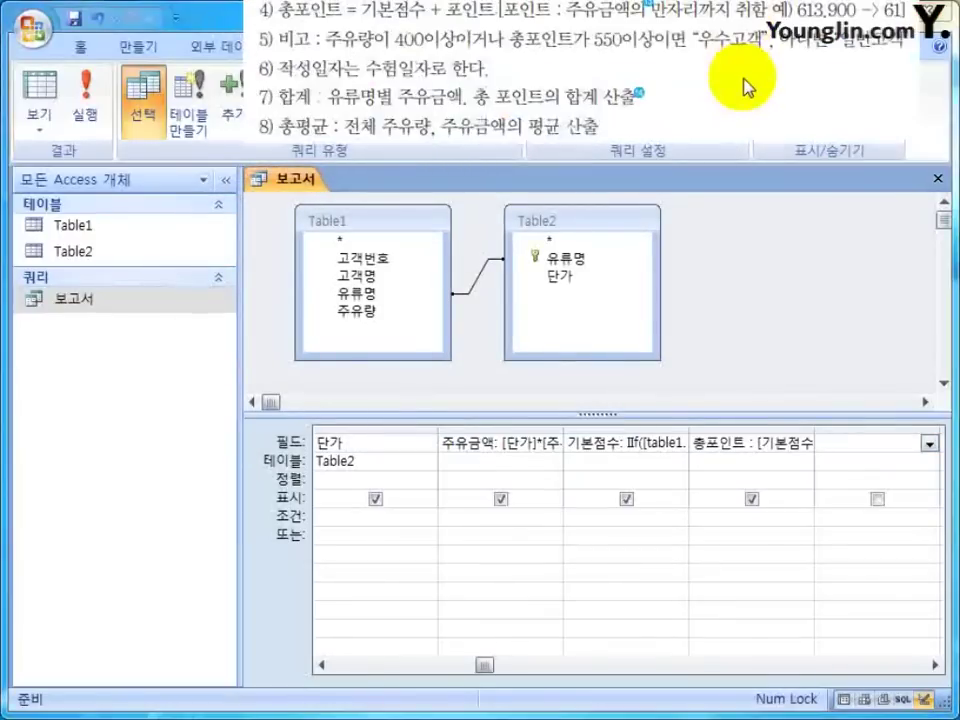
# In the empty column after 총포인트, start a calculated field in the Zoom box with 비고 : iif(
pyautogui.rightClick(840, 444)
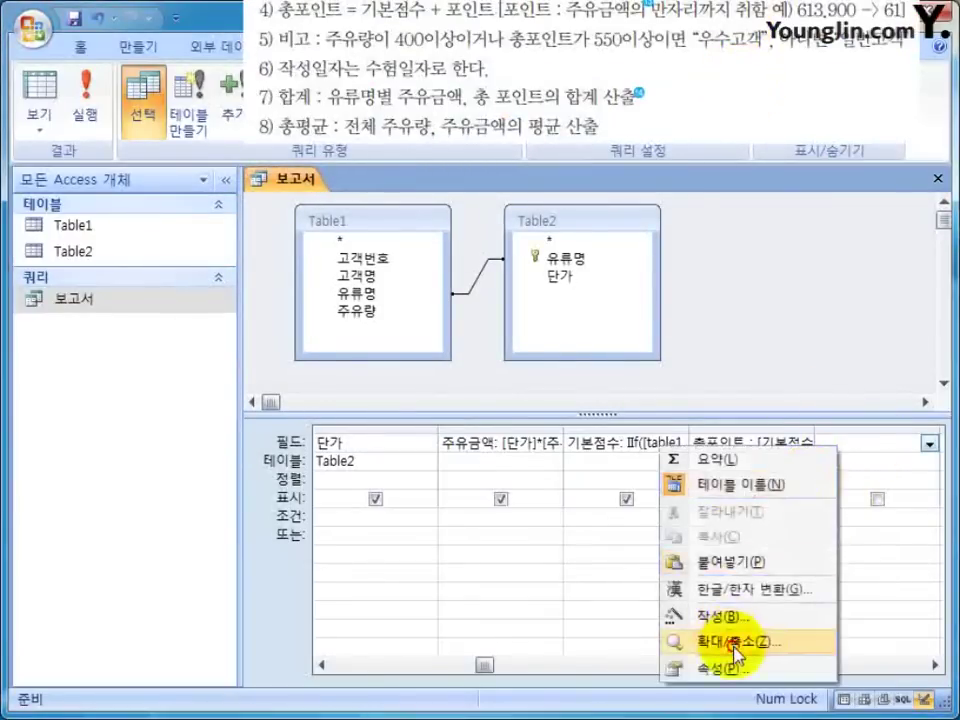
pyautogui.click(790, 641)
pyautogui.moveTo(318, 161); pyautogui.dragTo(382, 259)
pyautogui.click(362, 343)
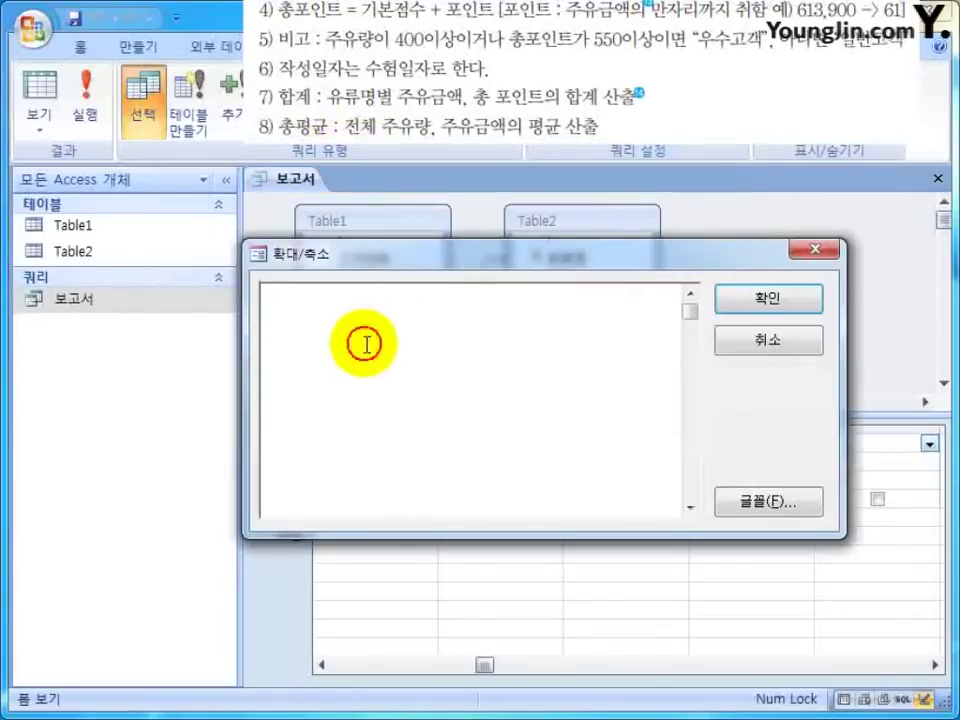
pyautogui.write('qlrh')
pyautogui.press('BackSpace')
pyautogui.press('BackSpace')
pyautogui.press('BackSpace')
pyautogui.press('BackSpace')
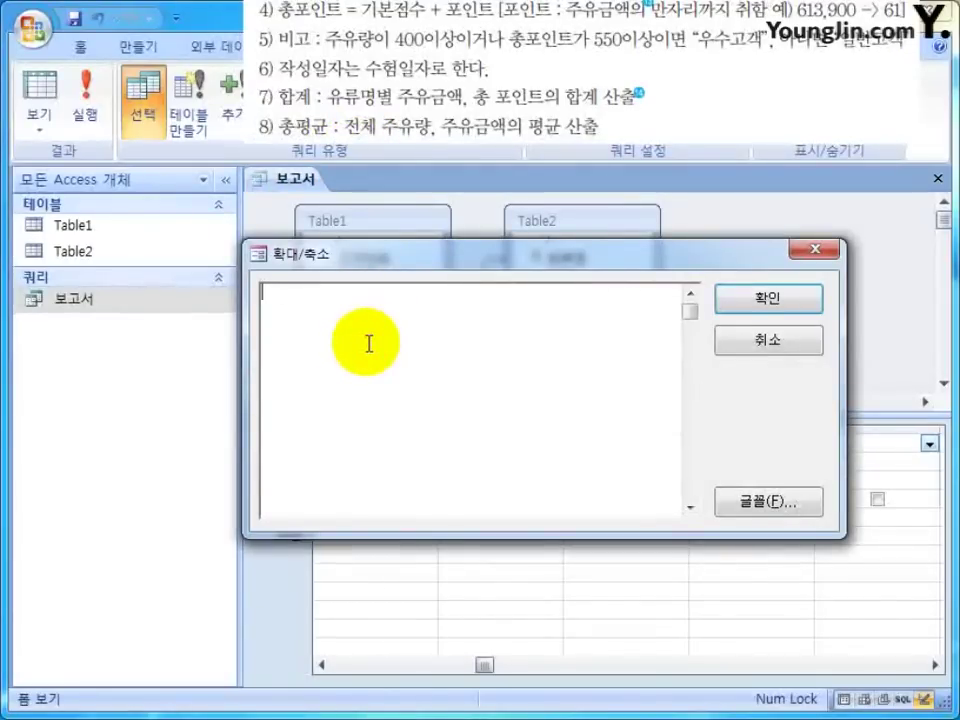
pyautogui.press('Hangul')
pyautogui.write('비고 ')
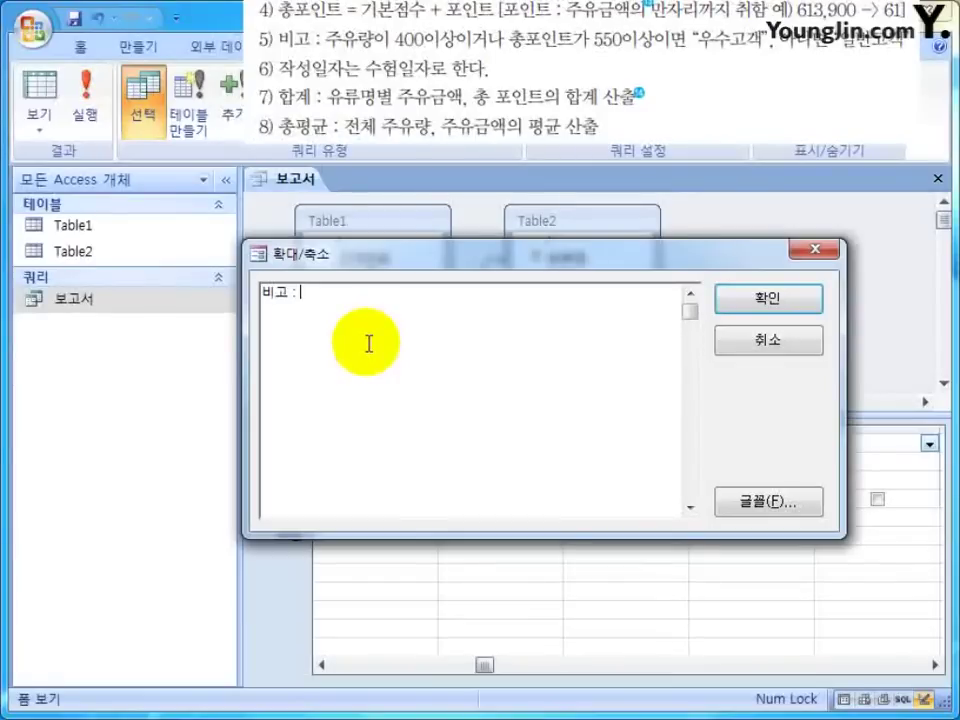
pyautogui.write(': iif')
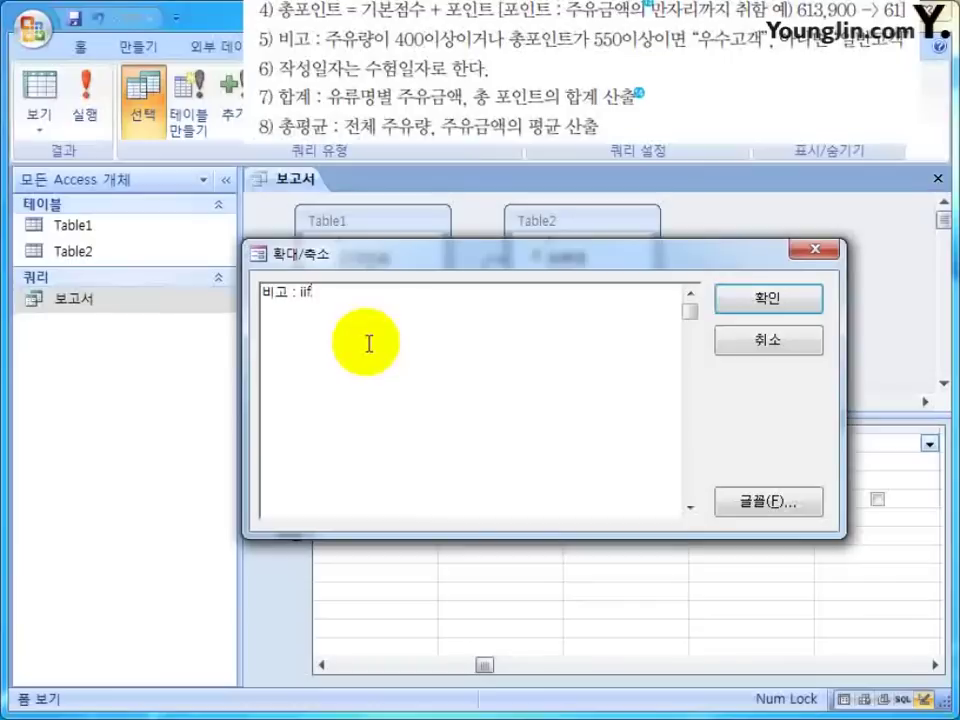
pyautogui.write('(')
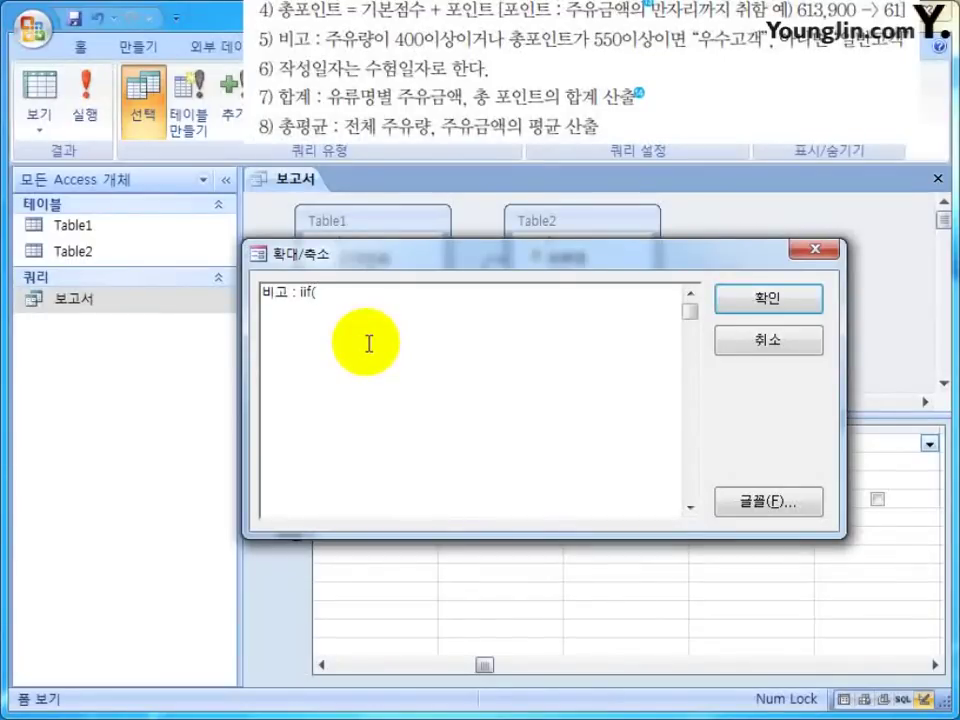
# Complete the 비고 expression with the condition 주유량 >= 400 or 총포인트 >=550, returning "우수고객" if true and "일반고객" otherwise
pyautogui.write('주유량 >=')
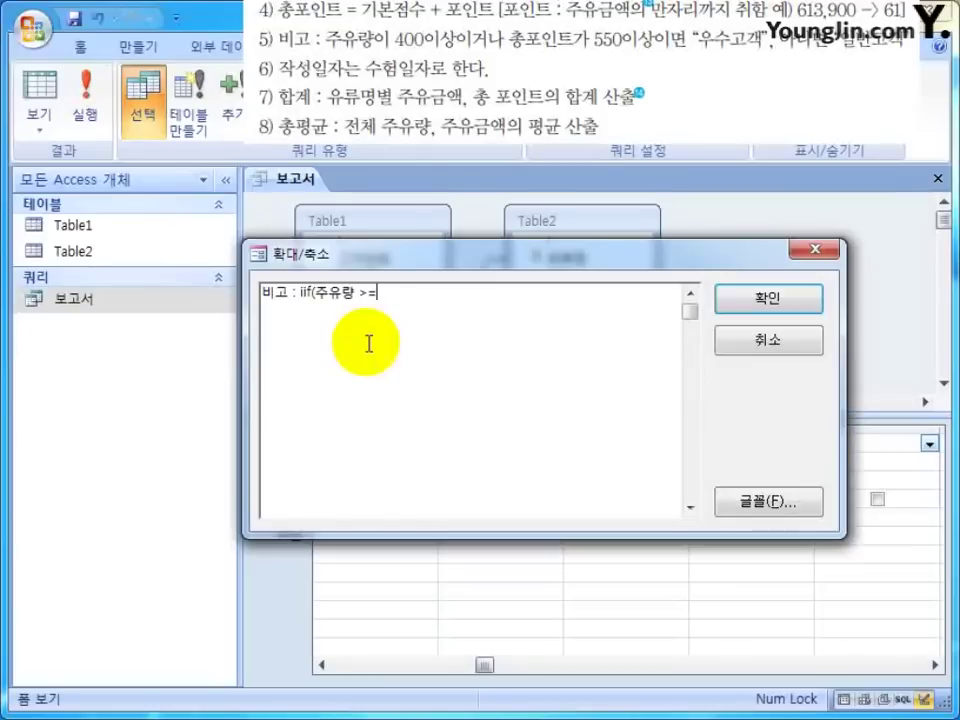
pyautogui.write(' 400 or 총')
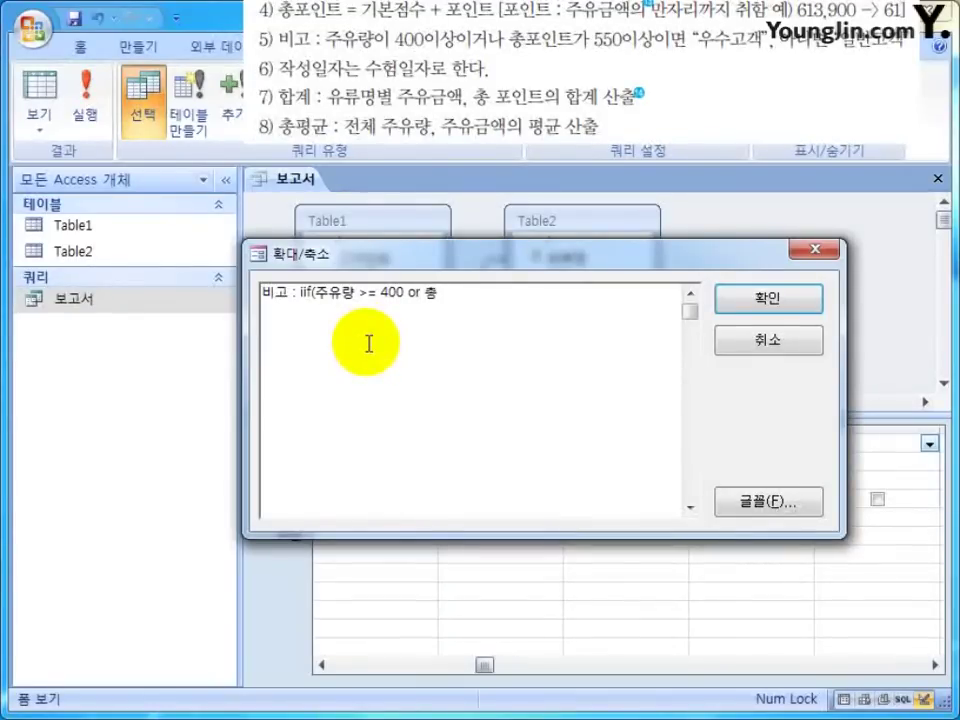
pyautogui.write('포인트 >=550,')
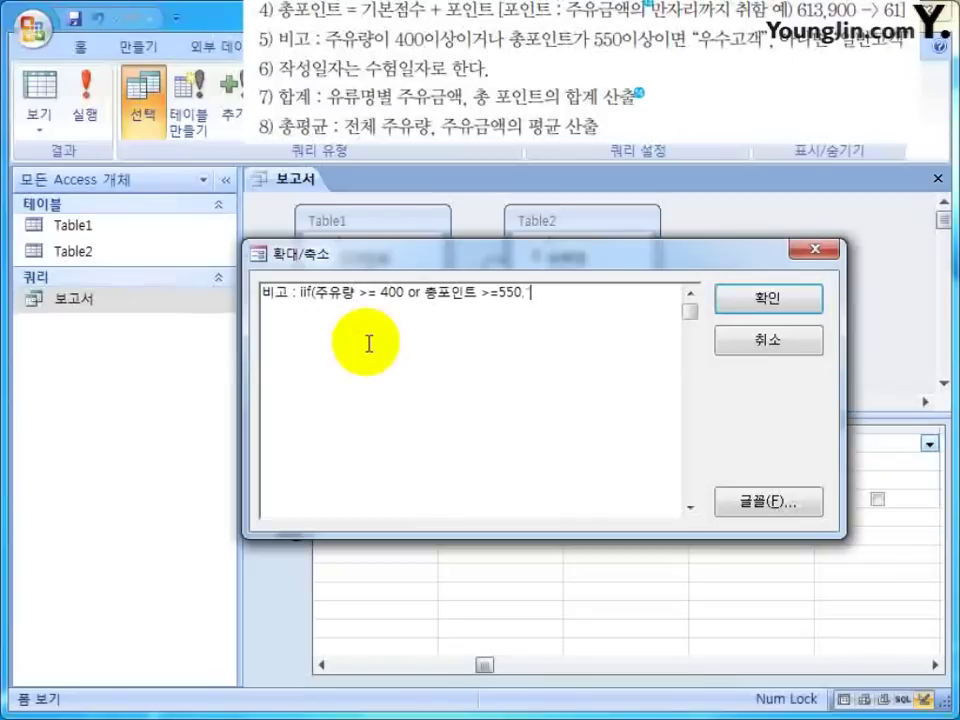
pyautogui.write('"우수고객","')
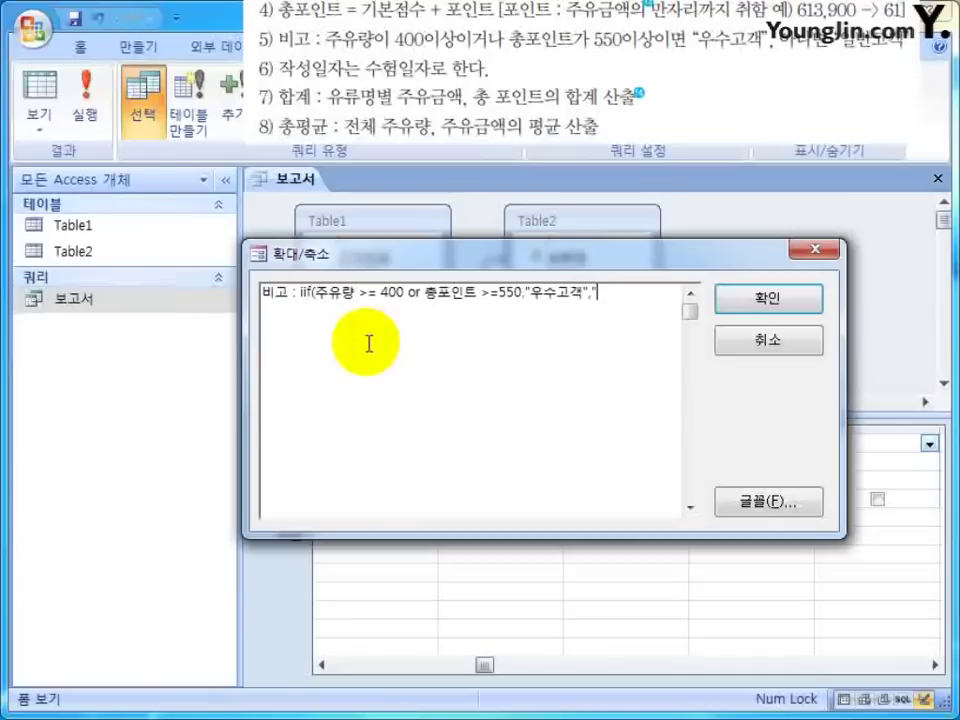
pyautogui.write('일반고객"')
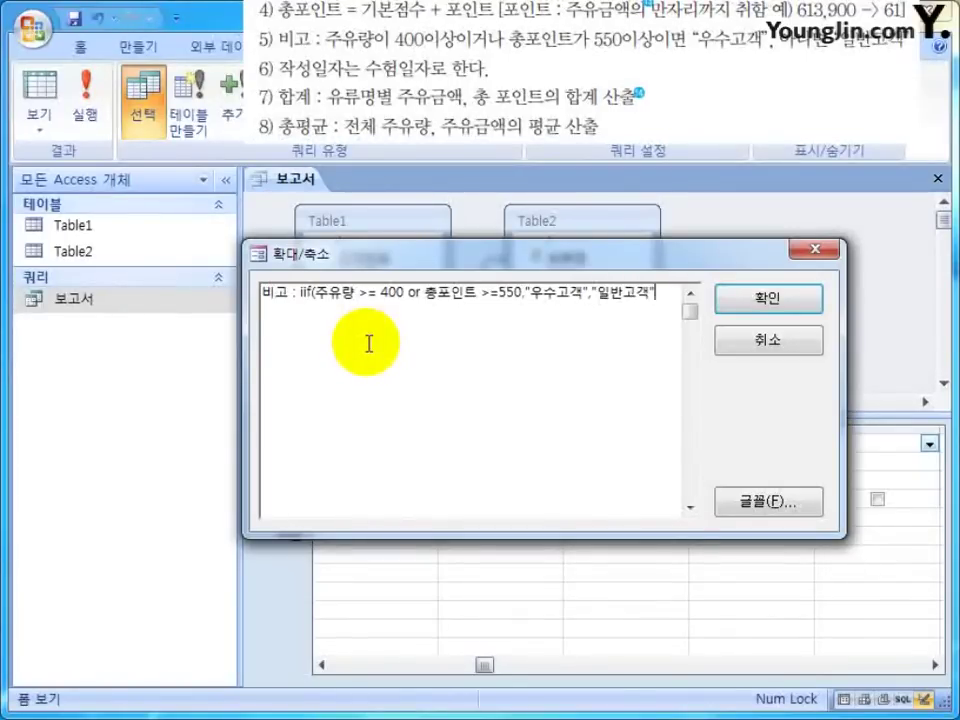
pyautogui.write(')')
# Enclose the whole or condition of the 비고 expression in its own parentheses and accept the field
pyautogui.click(315, 292)
pyautogui.write('(')
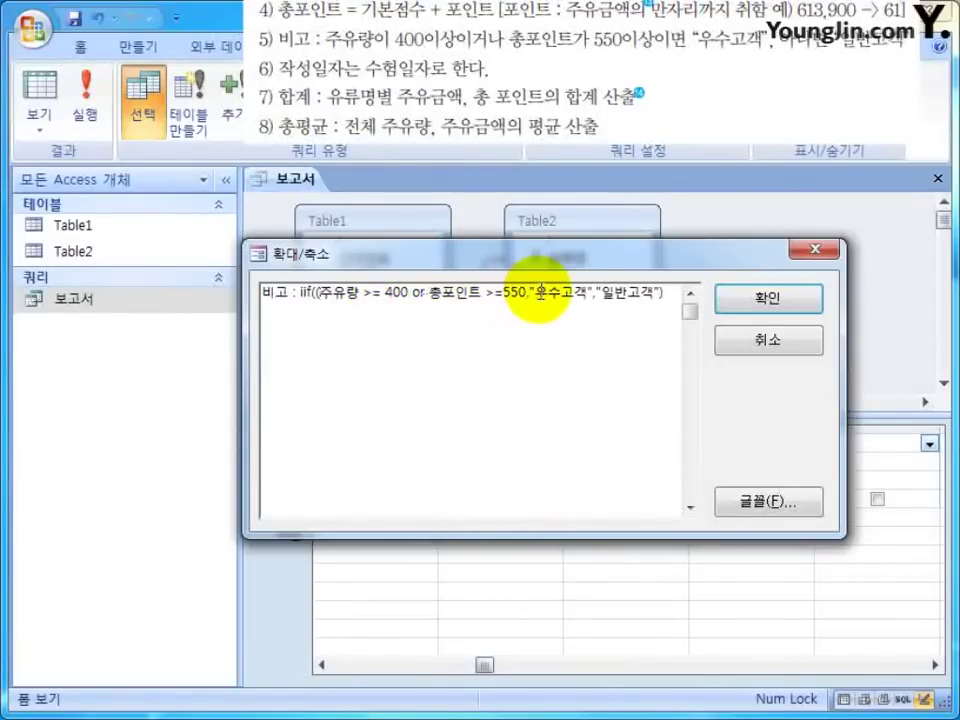
pyautogui.click(527, 292)
pyautogui.write(')')
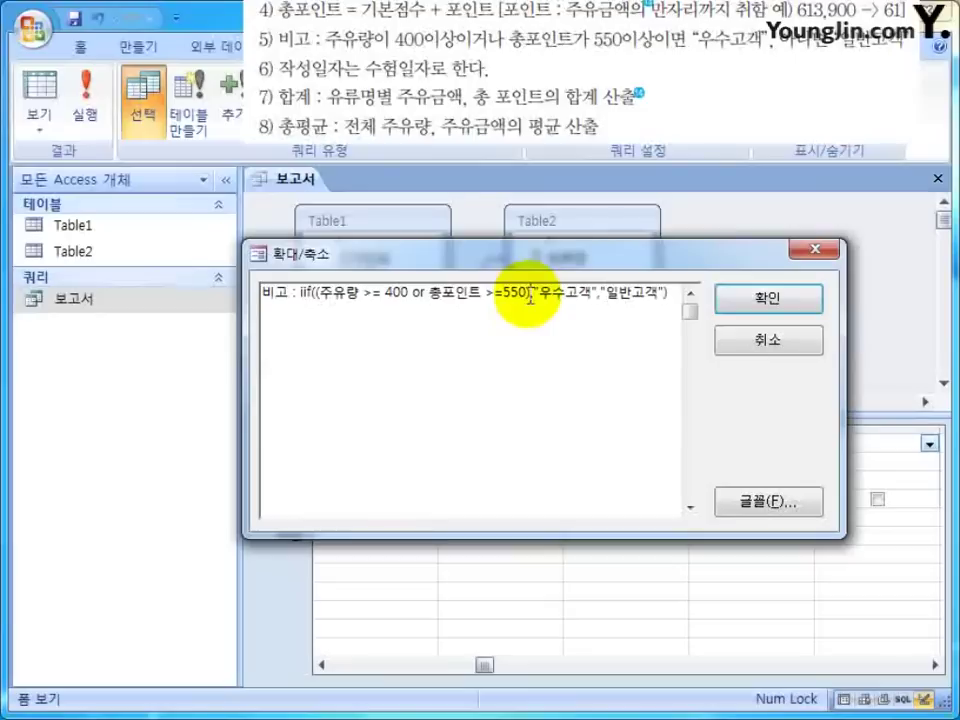
pyautogui.moveTo(530, 292); pyautogui.dragTo(314, 300)
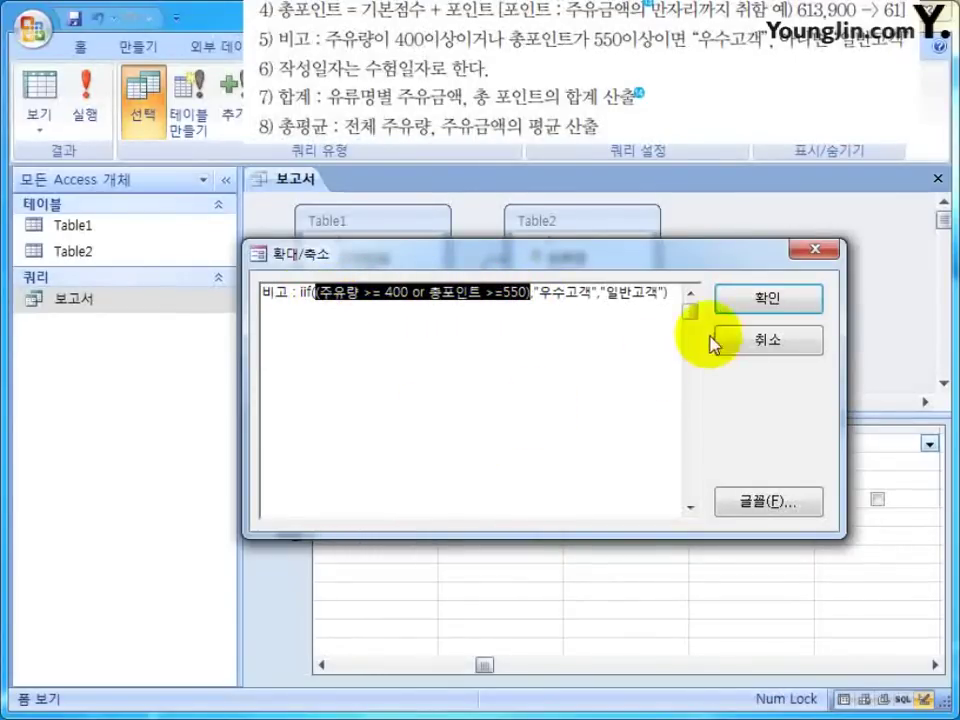
pyautogui.click(560, 296)
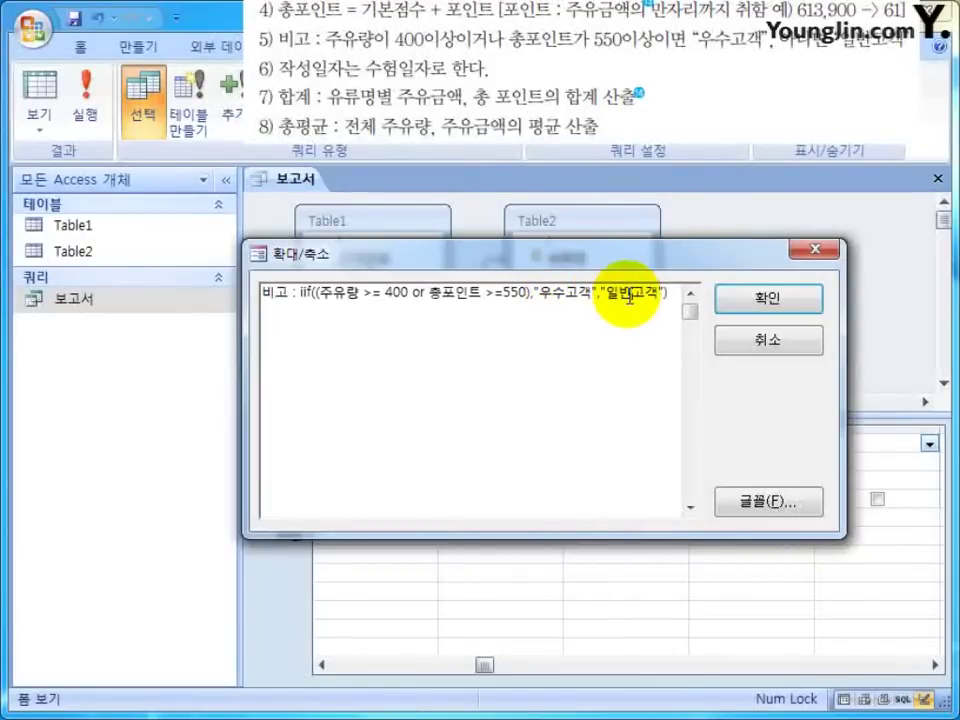
pyautogui.click(767, 308)
pyautogui.press('Tab')
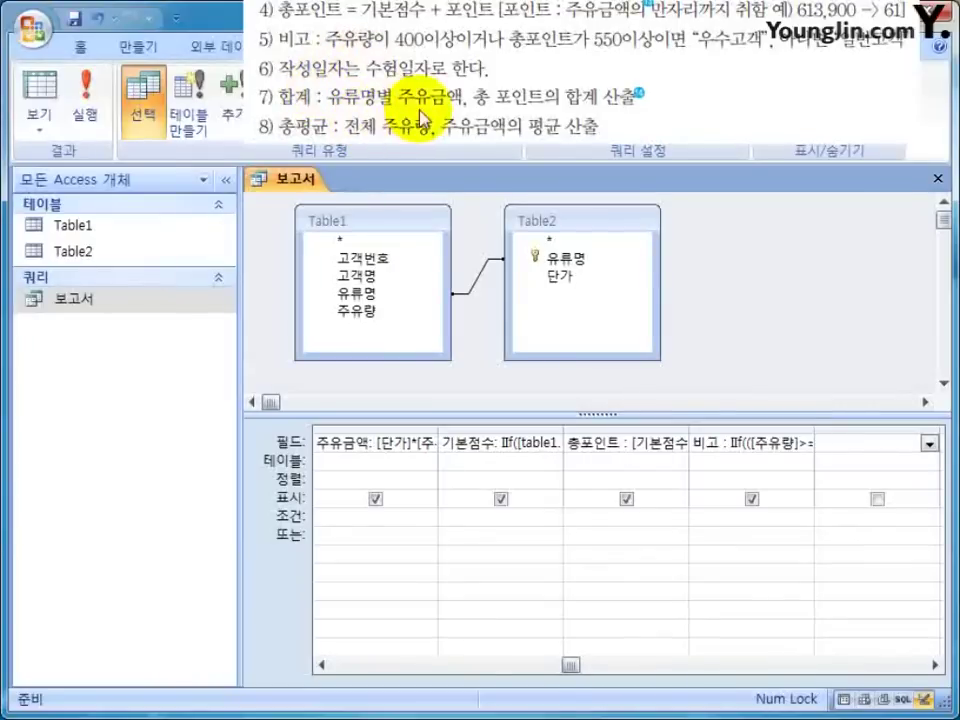
# Close the 보고서 query design, saving its changes, and open the query as a datasheet
pyautogui.click(938, 178)
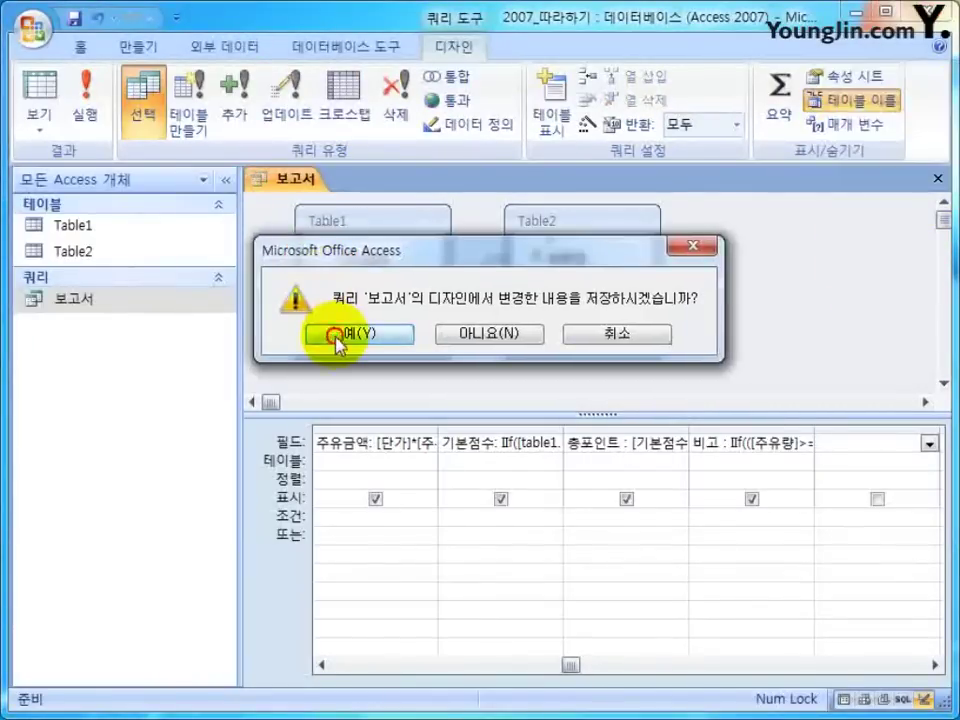
pyautogui.click(336, 395)
pyautogui.doubleClick(105, 303)
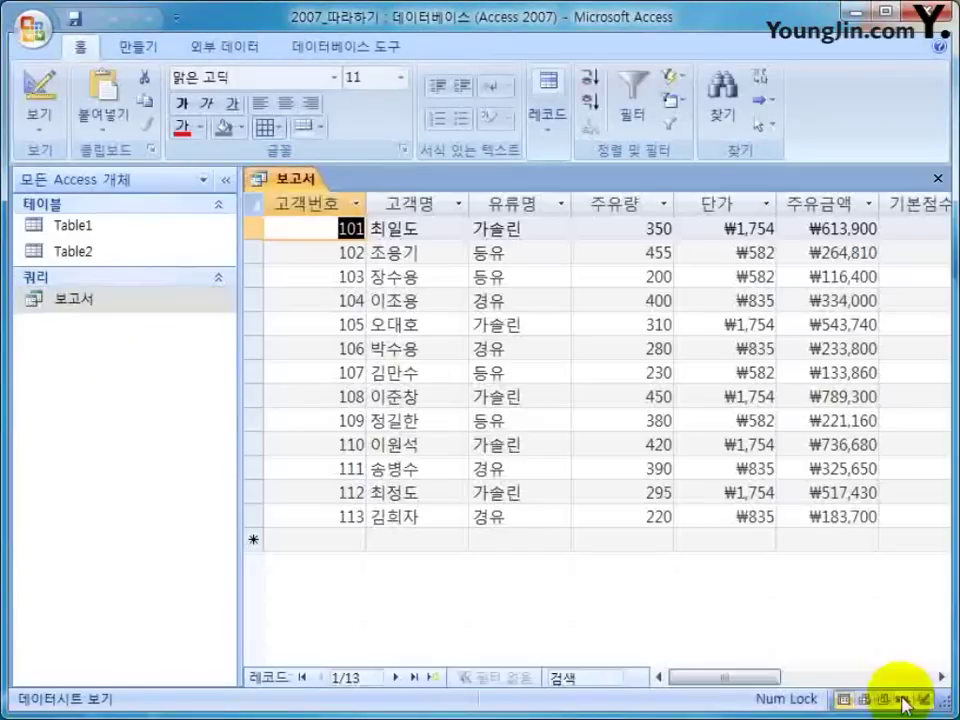
# Check the first record's 기본점수 and the leading ten-thousands digits of its 주유금액 against its 총포인트
pyautogui.click(942, 677)
pyautogui.click(942, 677)
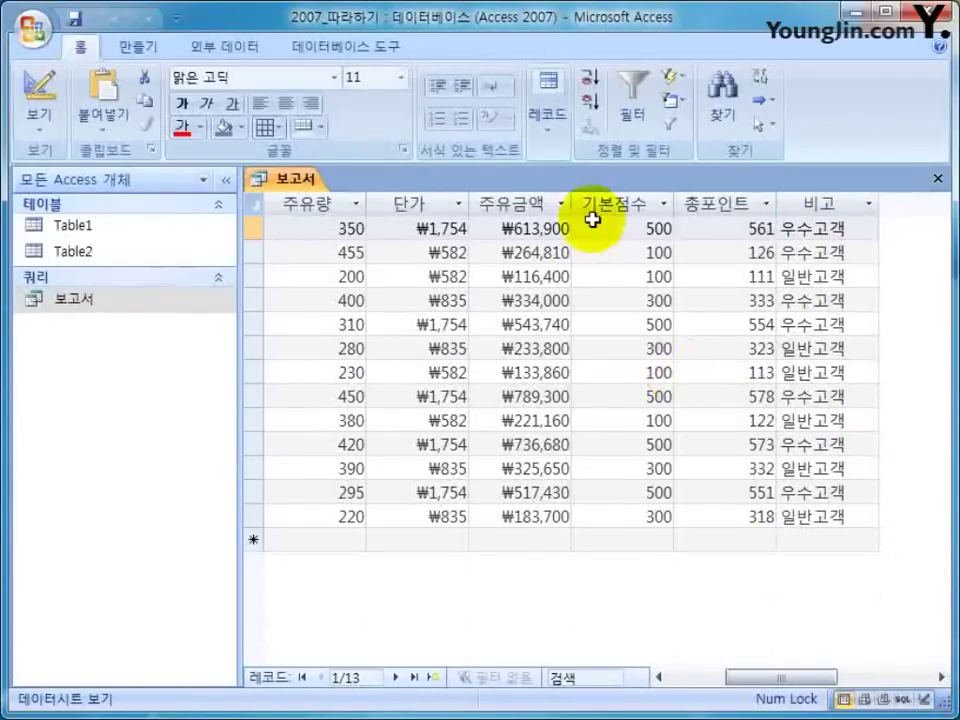
pyautogui.click(628, 228)
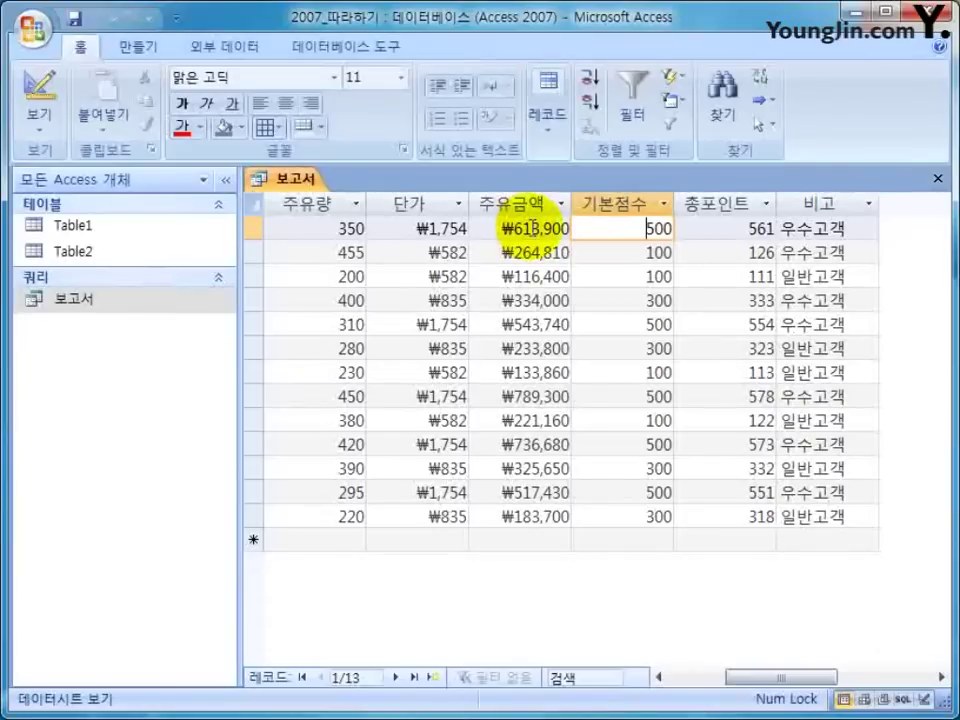
pyautogui.click(533, 228)
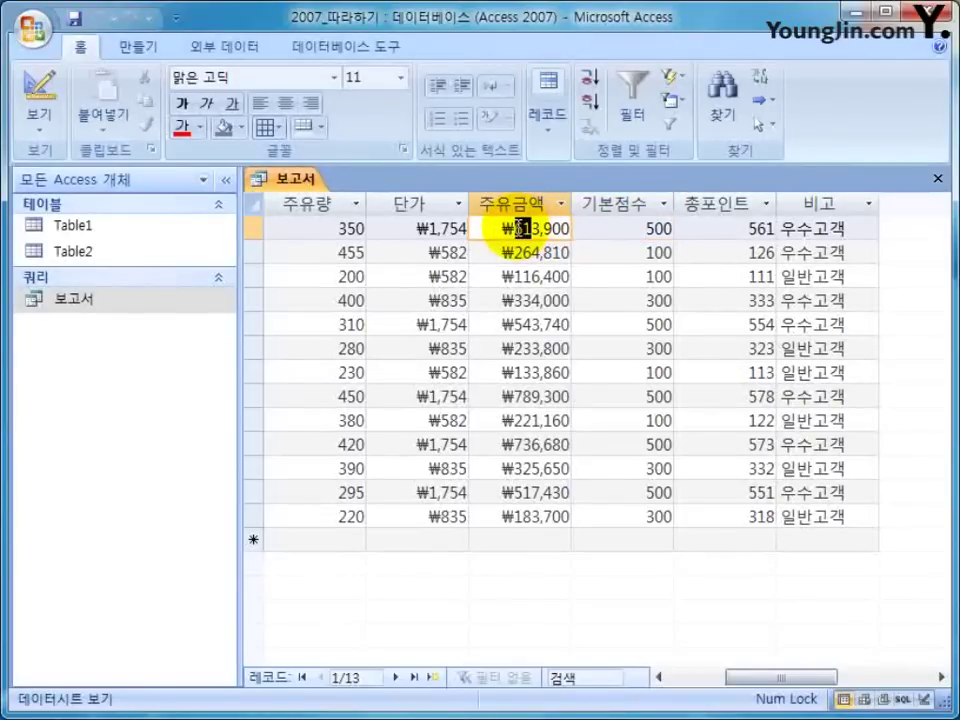
pyautogui.moveTo(517, 228); pyautogui.dragTo(527, 228)
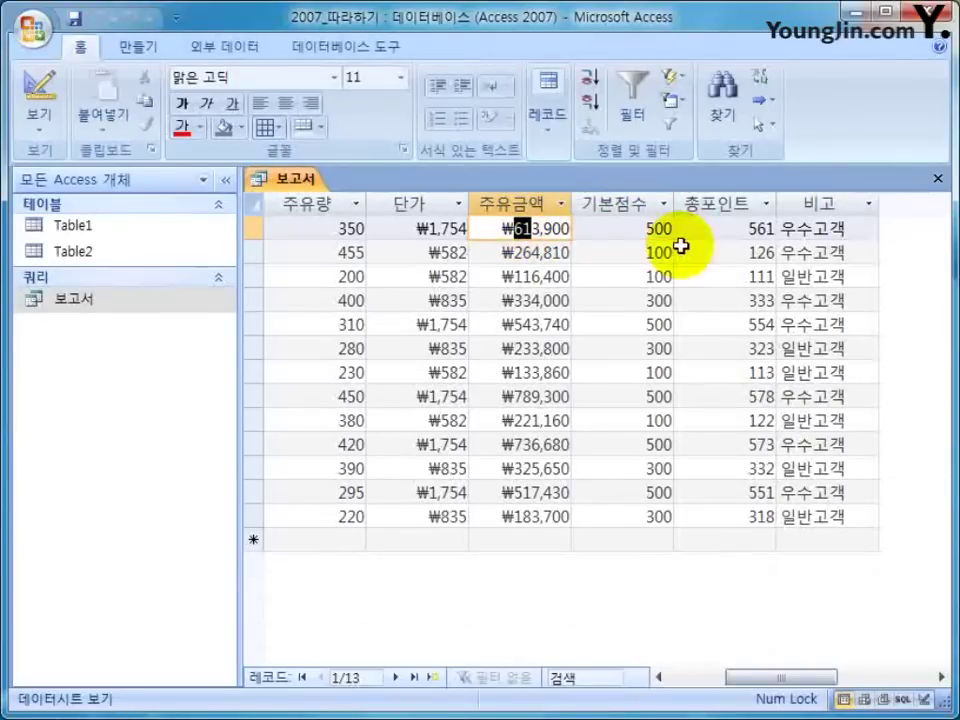
# Compare the 비고 values of the first three records with their 주유량 and points, and close the query
pyautogui.click(817, 242)
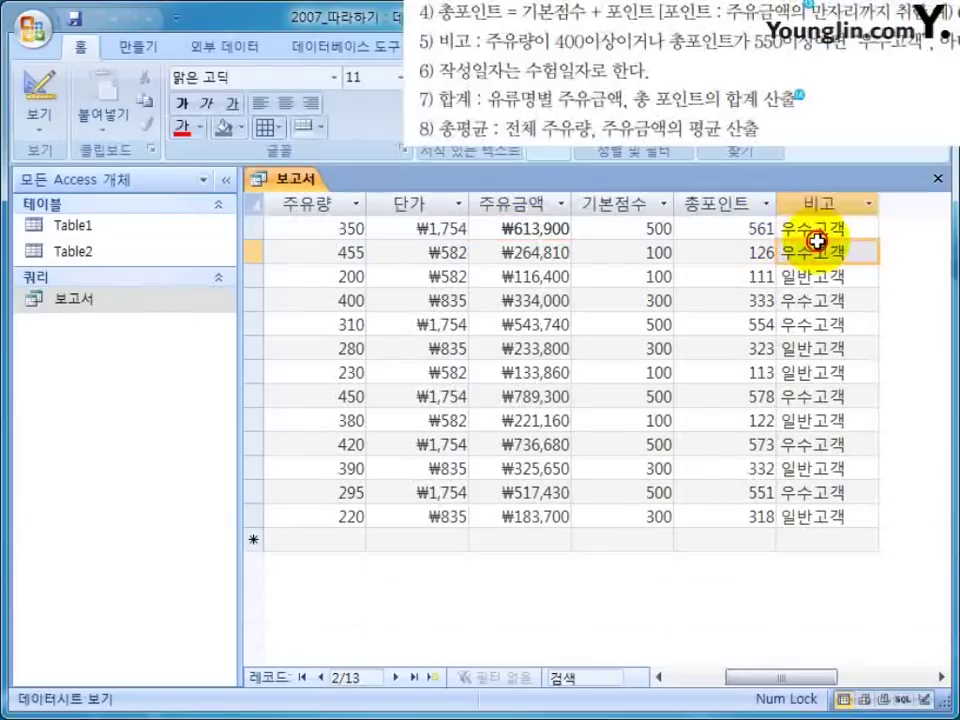
pyautogui.click(817, 227)
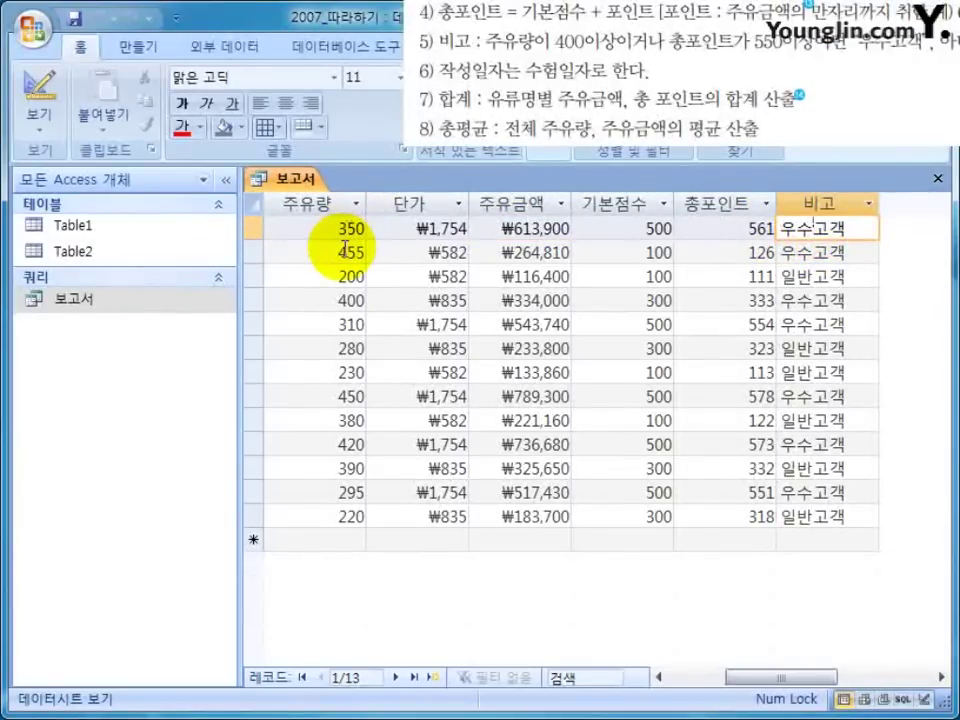
pyautogui.doubleClick(321, 251)
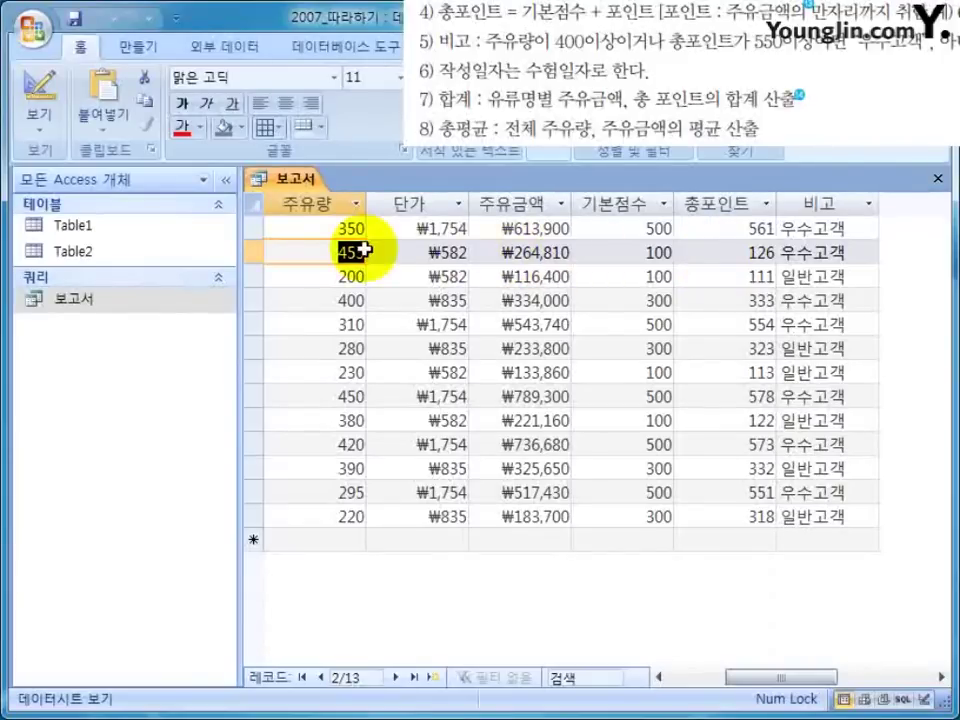
pyautogui.click(807, 256)
pyautogui.click(828, 271)
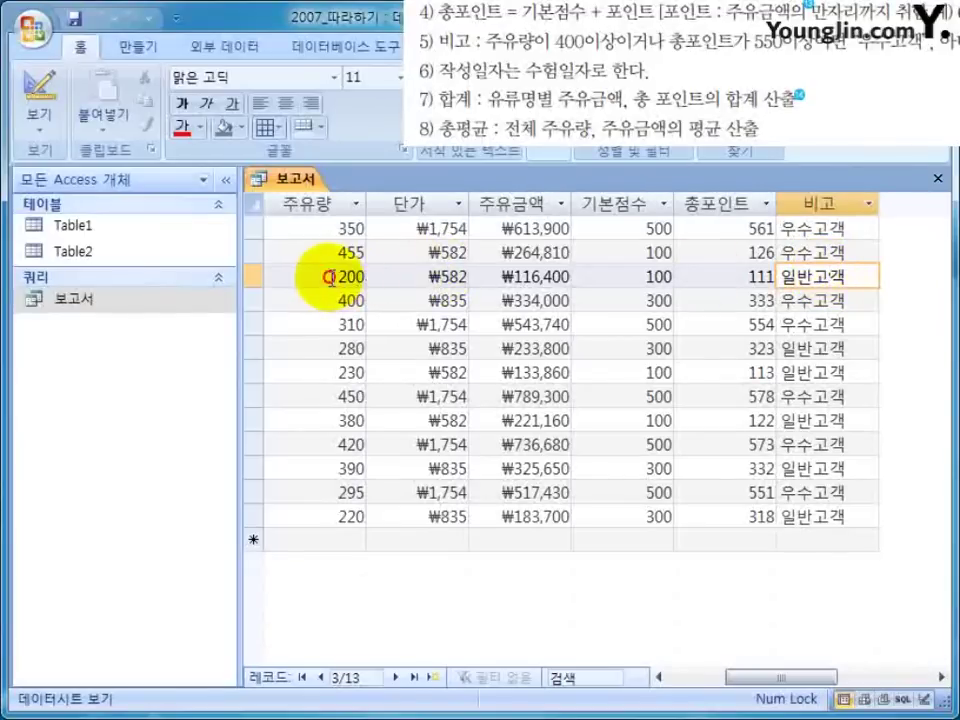
pyautogui.moveTo(330, 277); pyautogui.dragTo(386, 274)
pyautogui.doubleClick(660, 277)
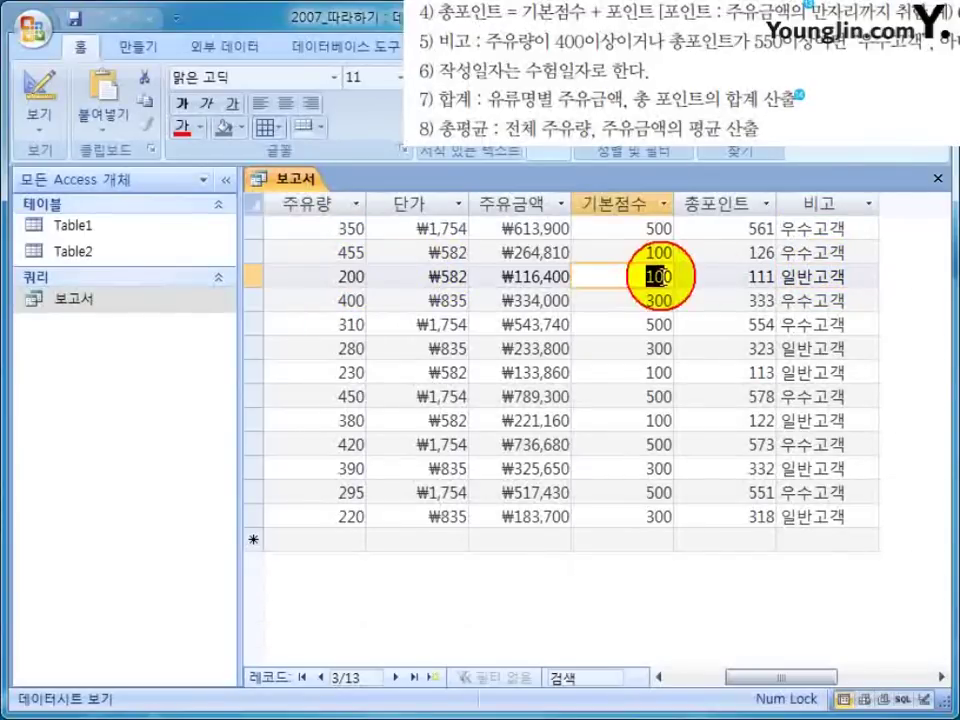
pyautogui.click(832, 277)
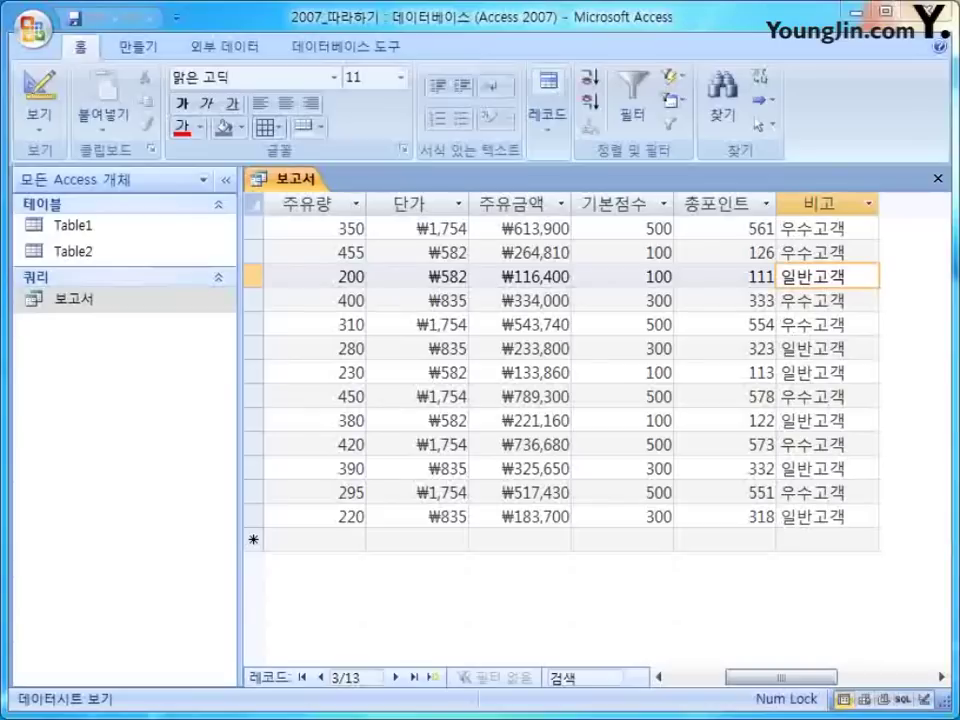
pyautogui.click(938, 179)
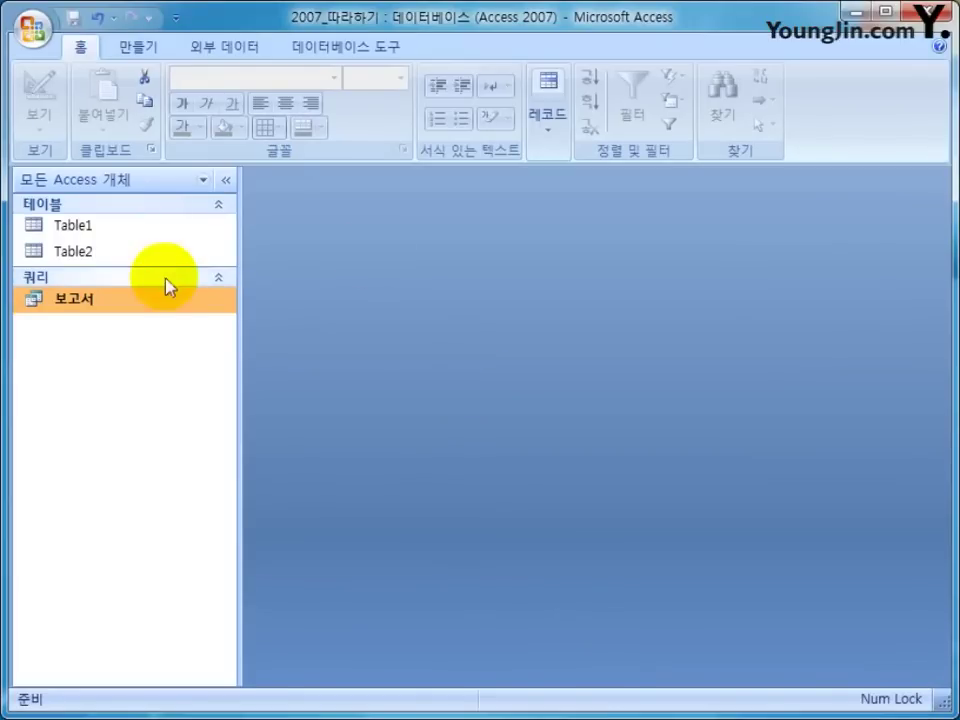
# Reopen the 보고서 query, review all its columns from 고객번호 to 비고, and close it again
pyautogui.doubleClick(108, 297)
pyautogui.click(826, 677)
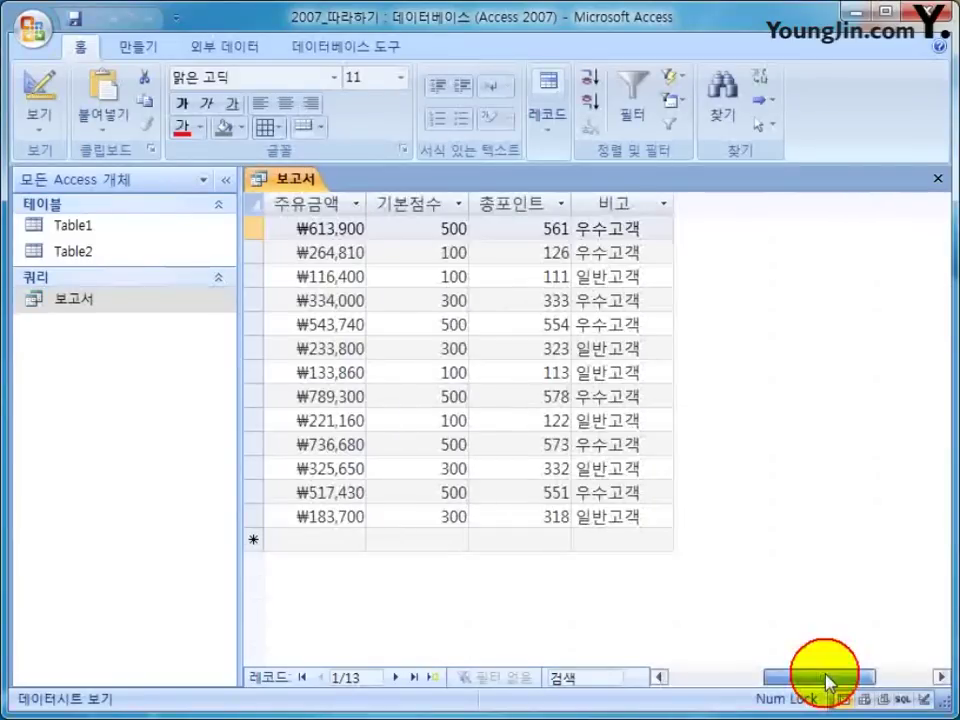
pyautogui.moveTo(826, 677); pyautogui.dragTo(683, 680)
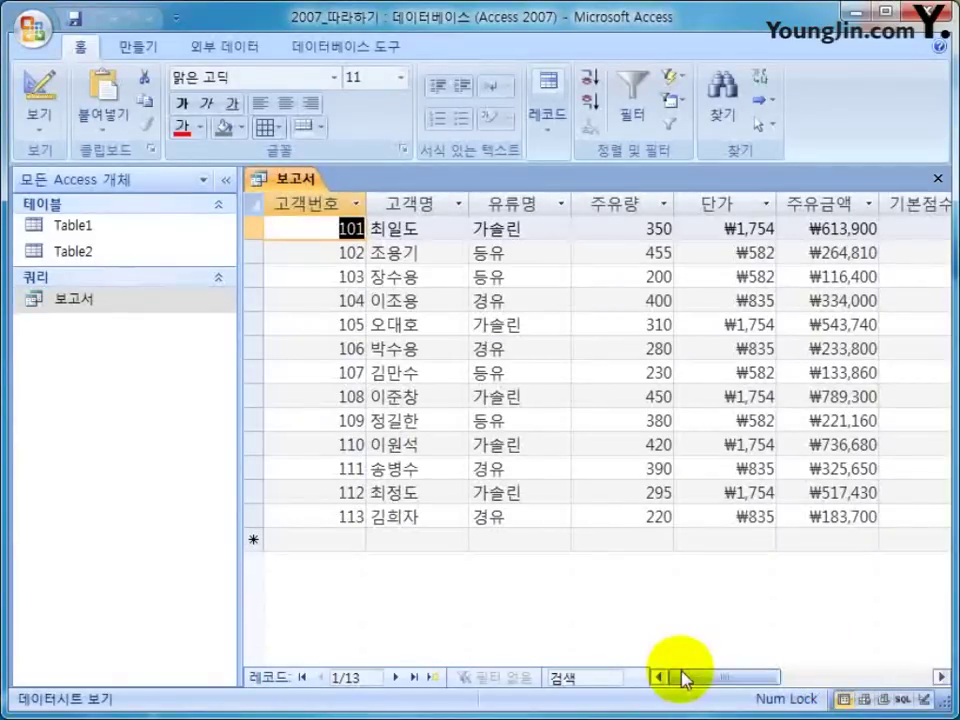
pyautogui.click(937, 178)
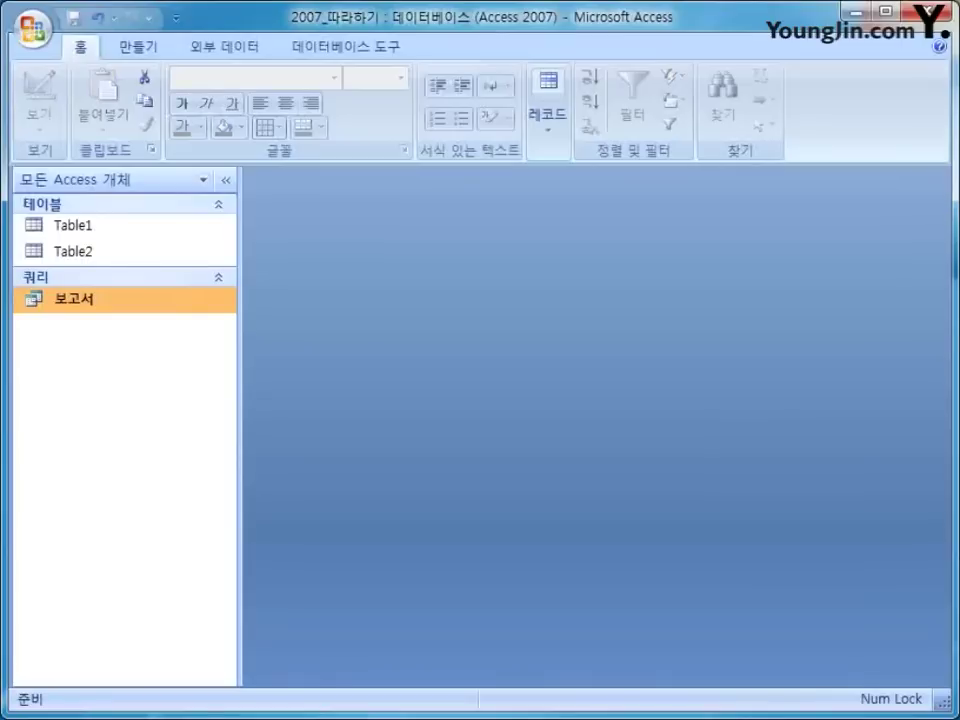